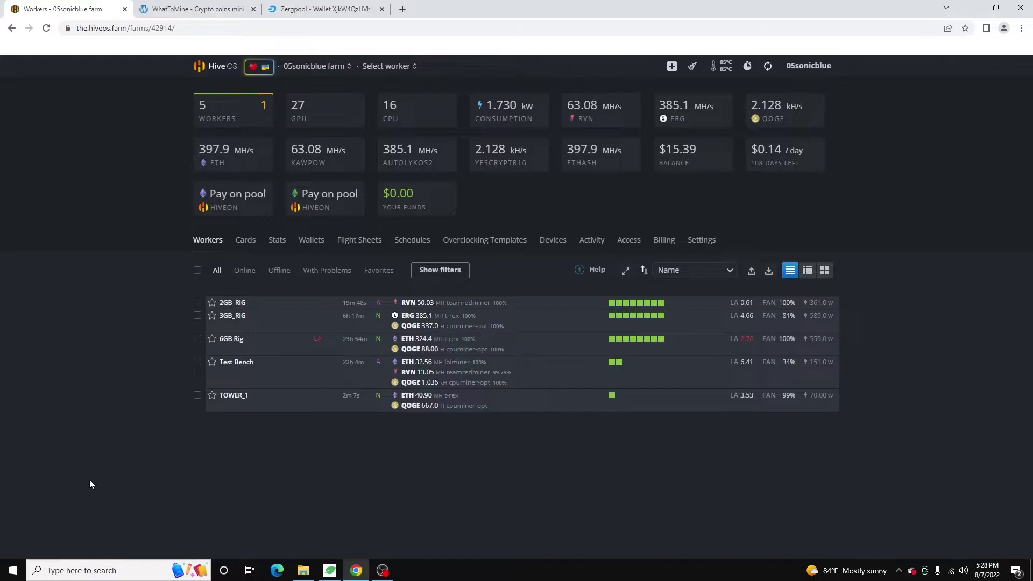
Step: Open the TOWER_1 worker, closing the WhatToMine and Zergpool pages, and launch its web shell from the local IP
click(233, 396)
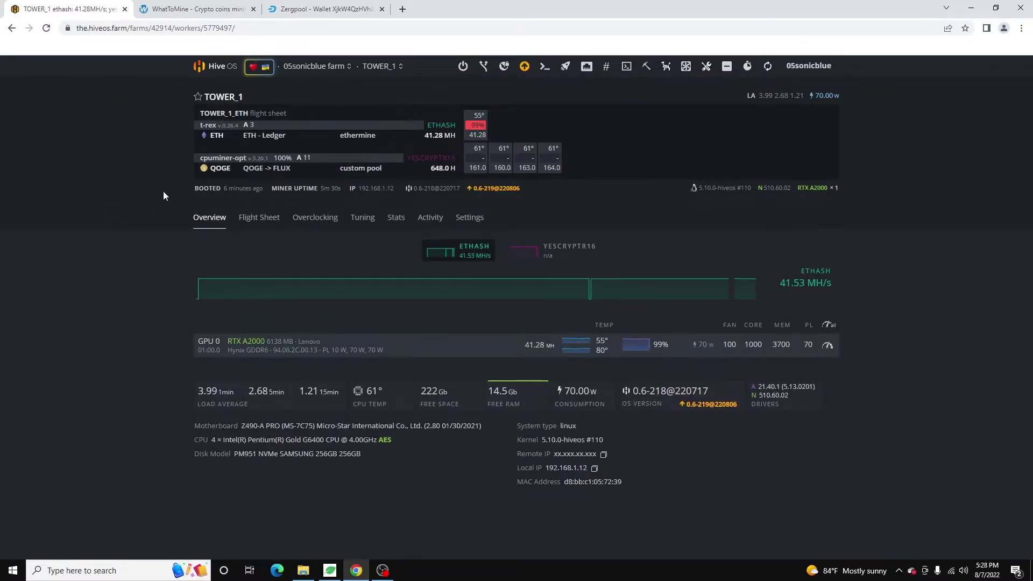
click(253, 9)
click(253, 9)
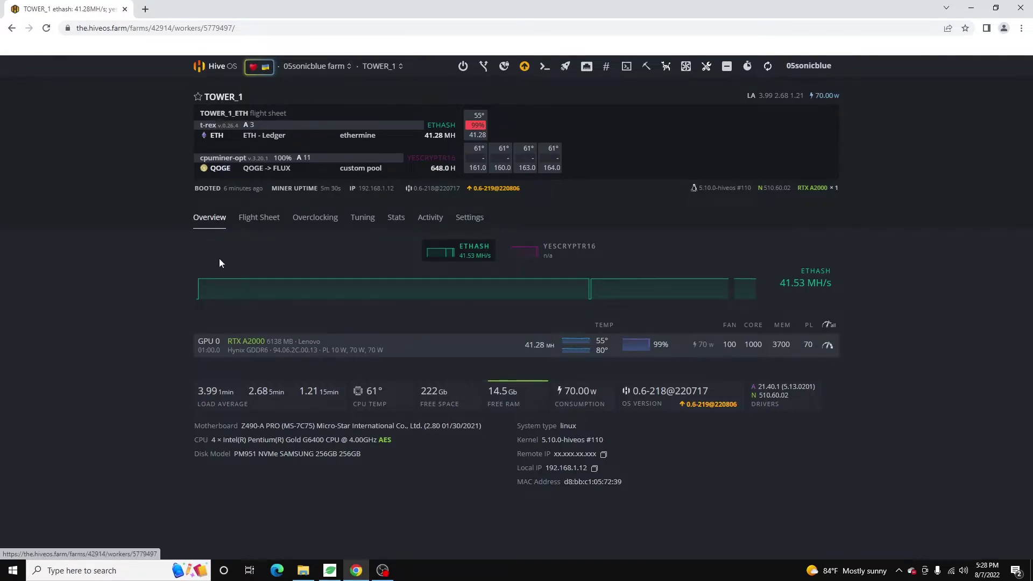
click(371, 189)
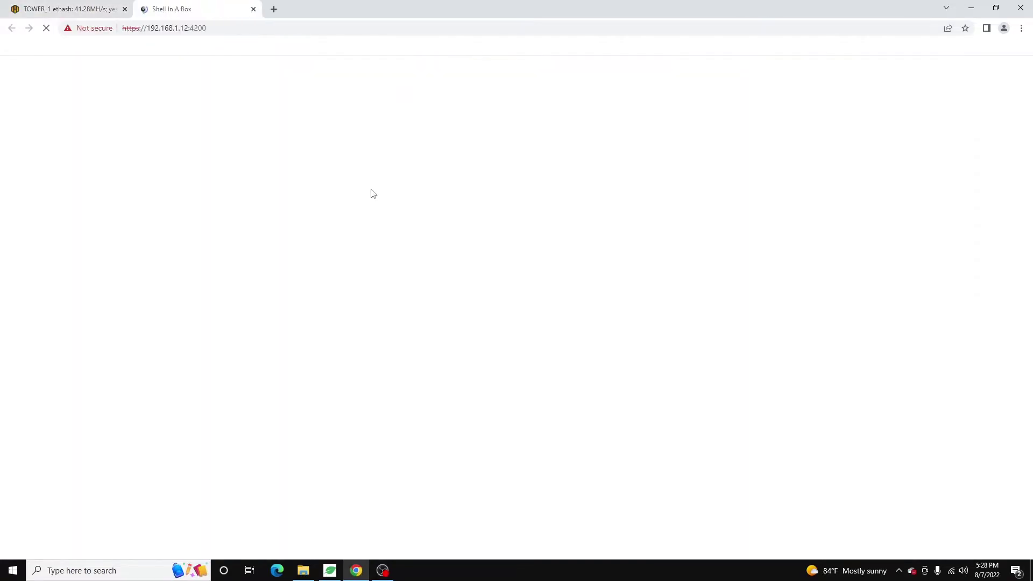
Step: Log in to the TOWER_1 shell as user with the account password
text(user)
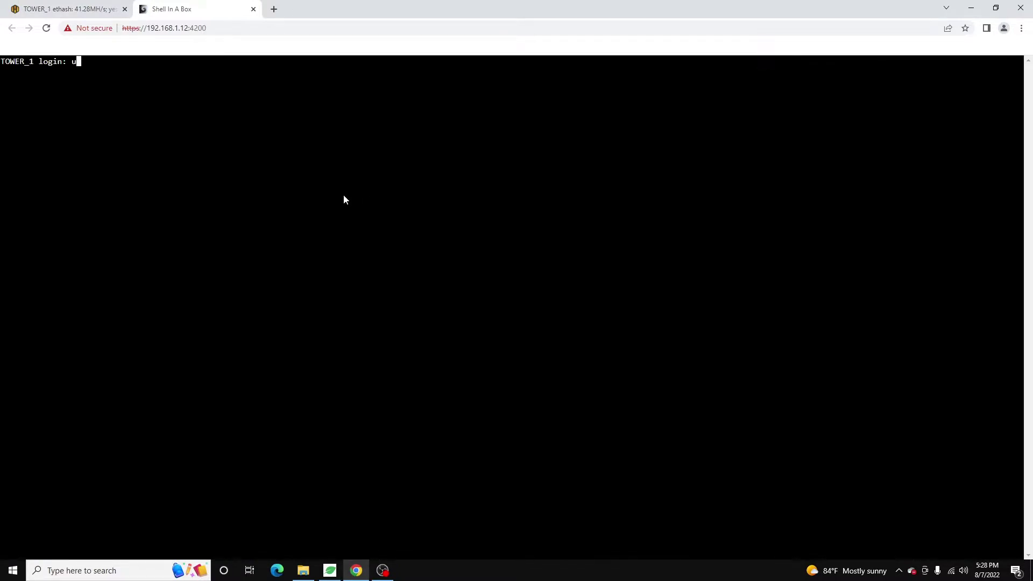
key(Return)
text(1)
key(Return)
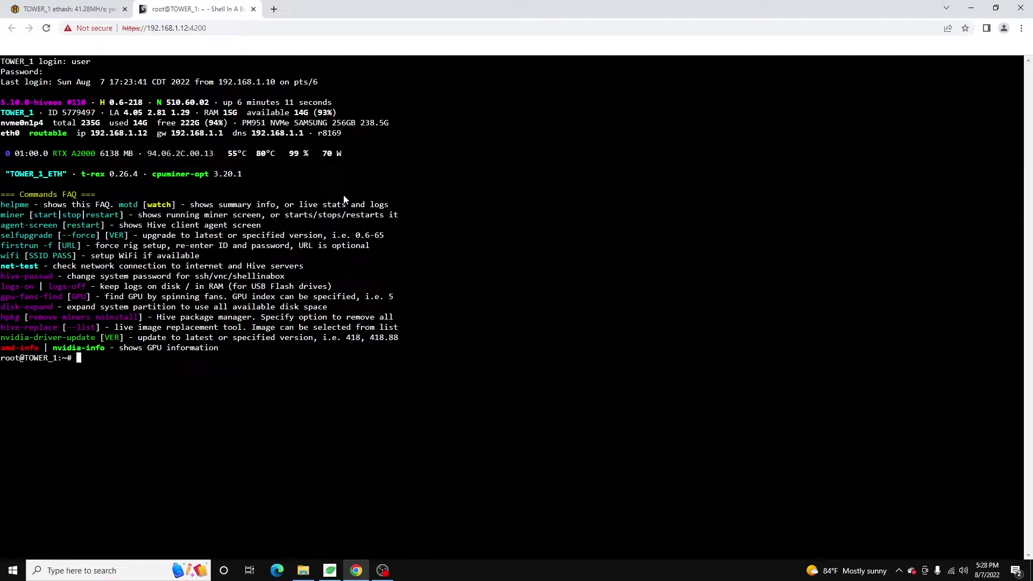
Step: List the home directory and view the contents of test_script.sh in nano, leaving it unedited
text(ls)
key(Return)
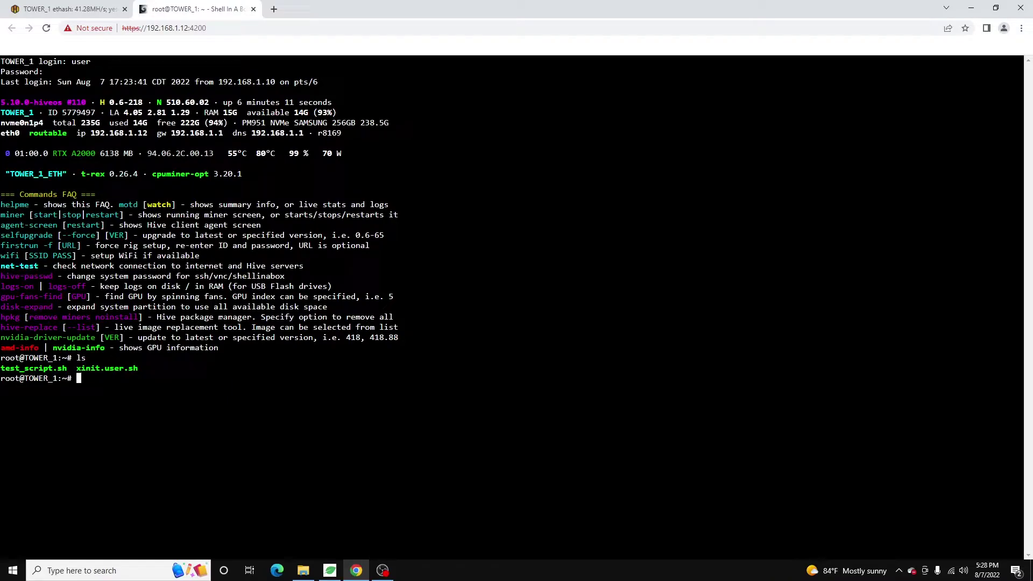
text(nano test_script.sh)
key(Return)
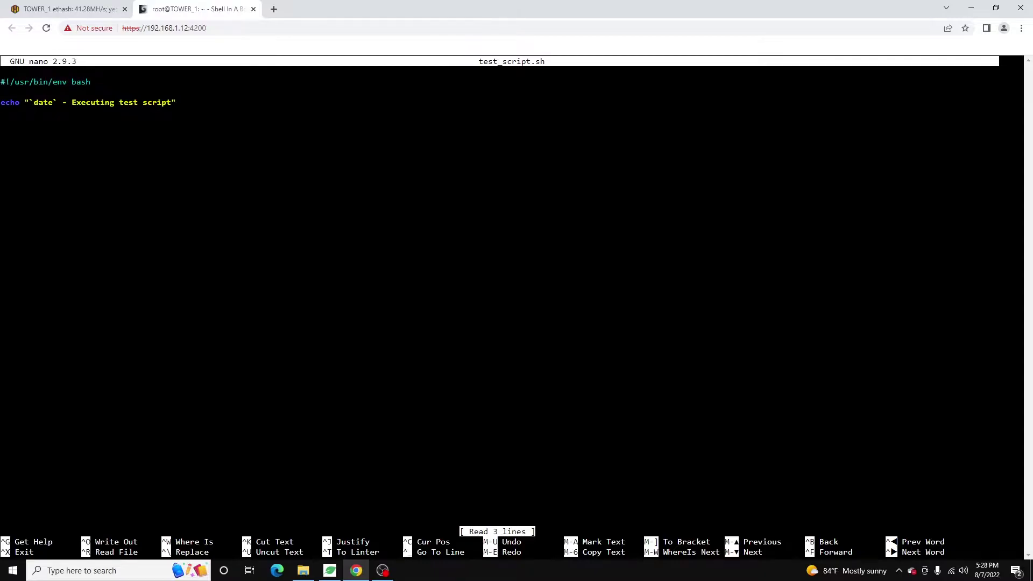
key(ctrl+x)
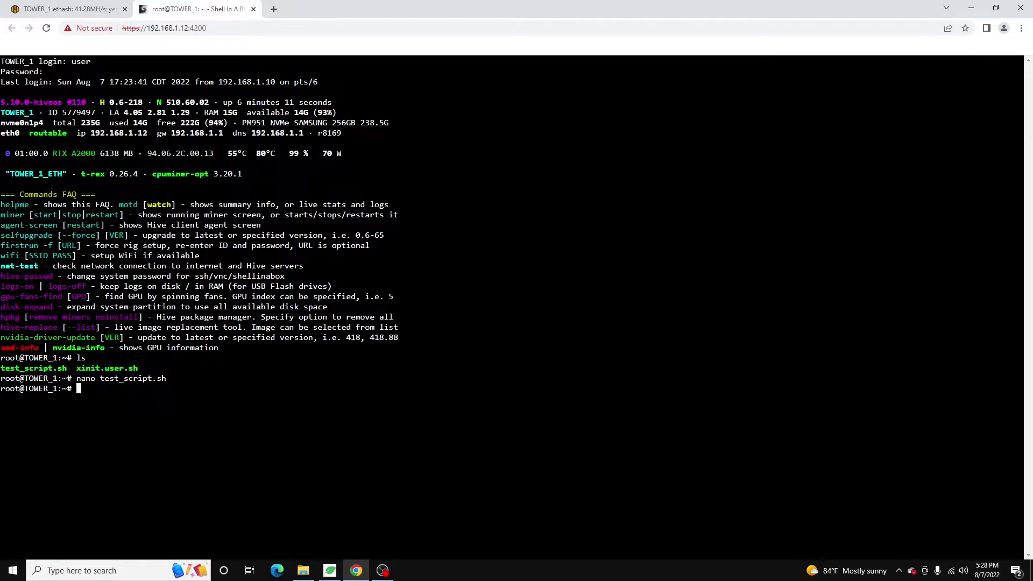
Step: Review the root cron jobs with crontab -e and quit without changing anything
text(crontab -e)
key(Return)
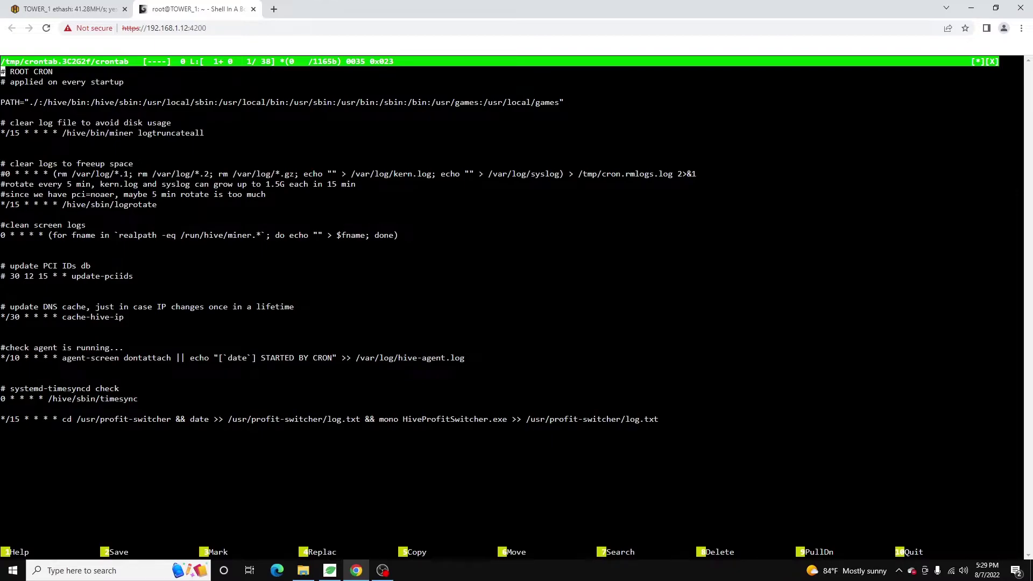
key(Right)
key(F10)
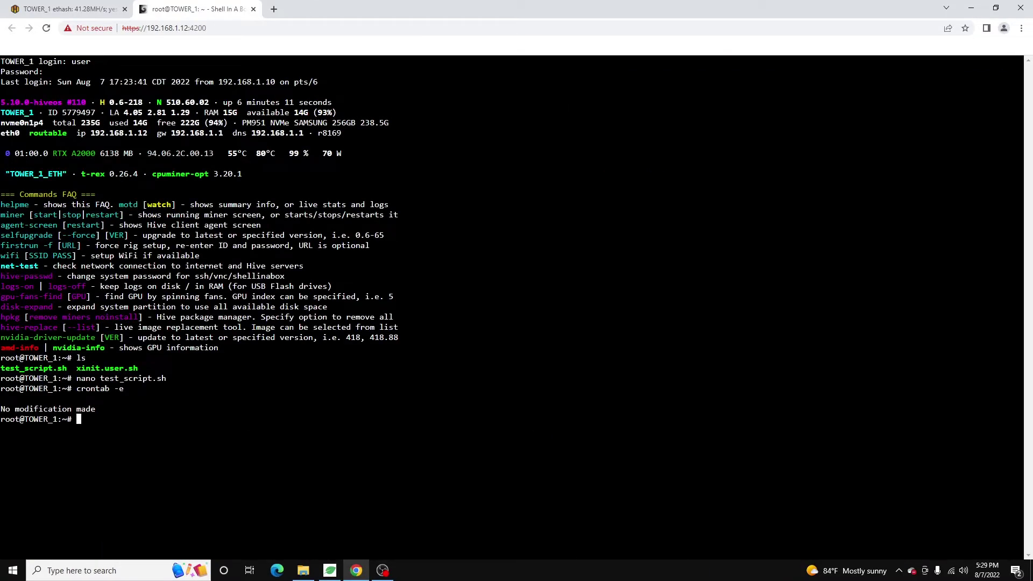
Step: Open /hive/etc/crontab.root in nano
text(nano)
text(/hive/etc/cro)
key(Tab)
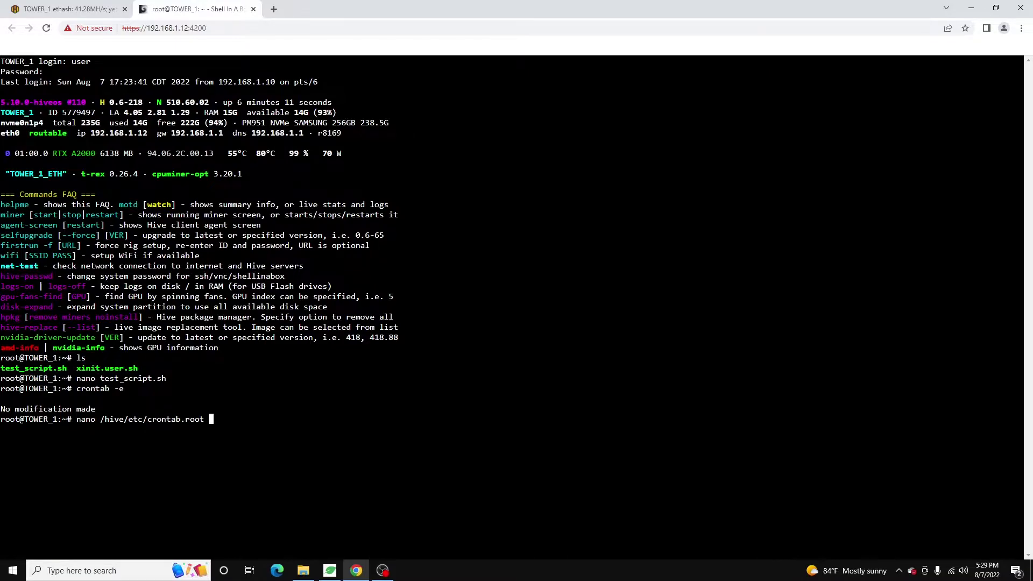
key(Return)
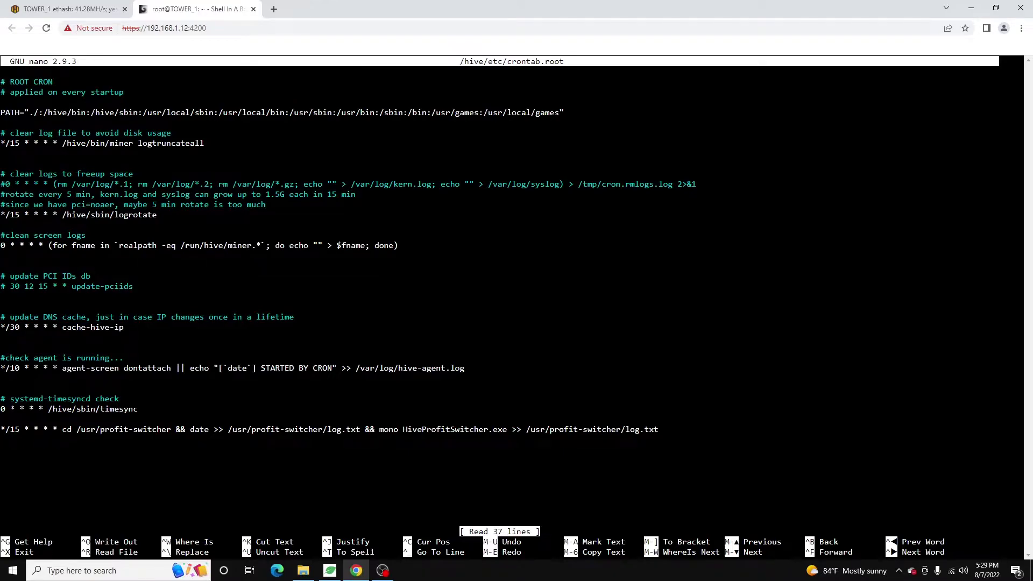
Step: Add a new cron line below the profit-switcher entry with the every-minute schedule "*/1 * * * *"
key(Down)
key(Down)
key(Down)
key(Down)
key(Down)
key(Down)
key(Down)
key(Down)
key(Down)
key(Down)
key(Down)
key(Down)
key(Down)
key(Down)
key(Down)
key(Down)
key(Down)
key(Down)
key(Down)
key(Down)
key(Down)
key(Down)
key(Down)
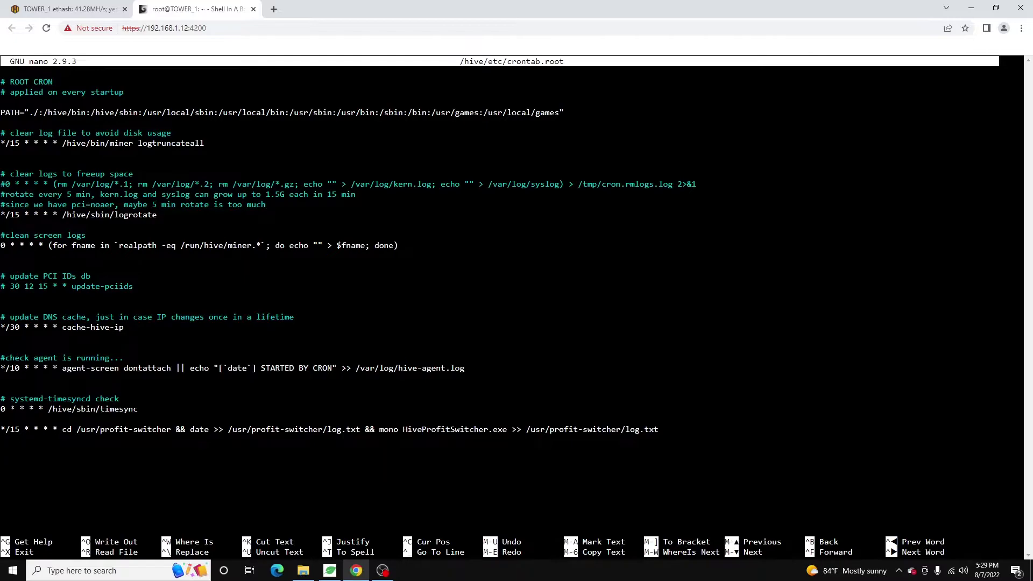
key(Up)
key(Up)
key(Return)
text(*/1 * * * *)
double_click(21, 449)
double_click(31, 449)
double_click(40, 449)
double_click(50, 449)
drag(14, 449, 1, 450)
click(1, 449)
Step: Complete the new cron line with "cd /home/user && ./test_script.sh >> testScriptLog.txt" and save crontab.root
text(cd /home/user && .)
text(/rt)
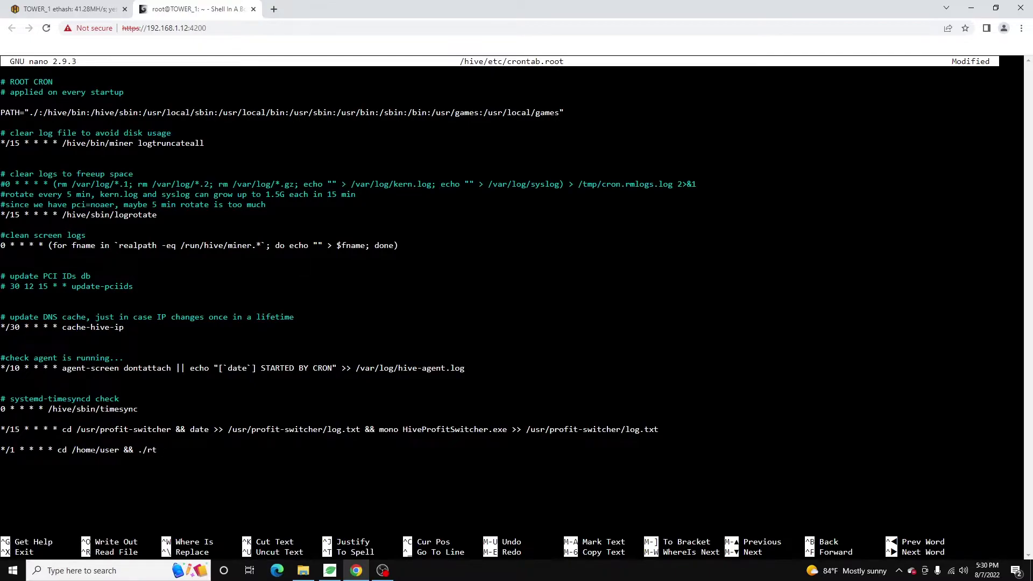
key(BackSpace)
key(BackSpace)
text(test_script.shj)
key(BackSpace)
text(>>)
text(testScriptLog.txt)
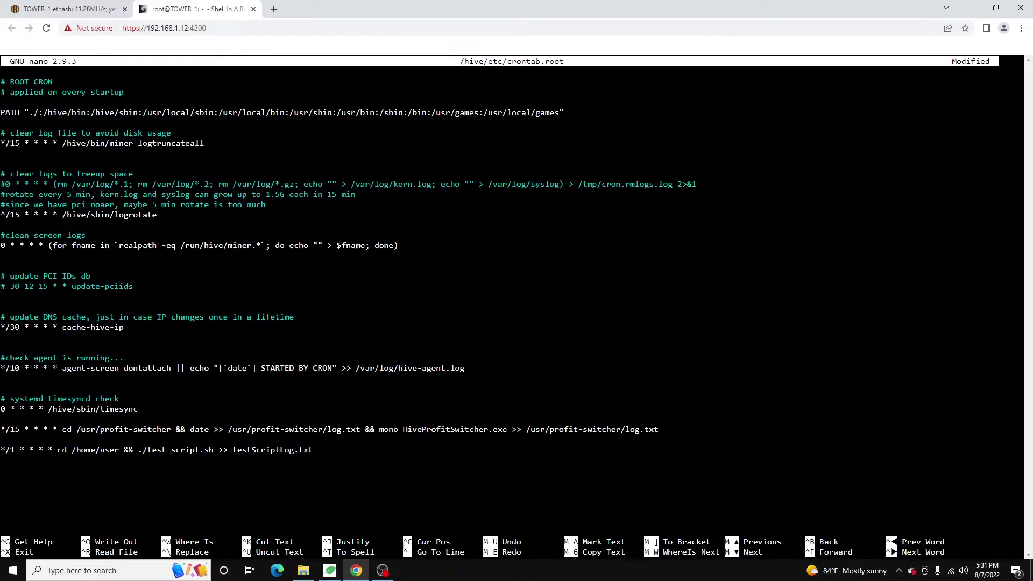
key(ctrl+x)
key(y)
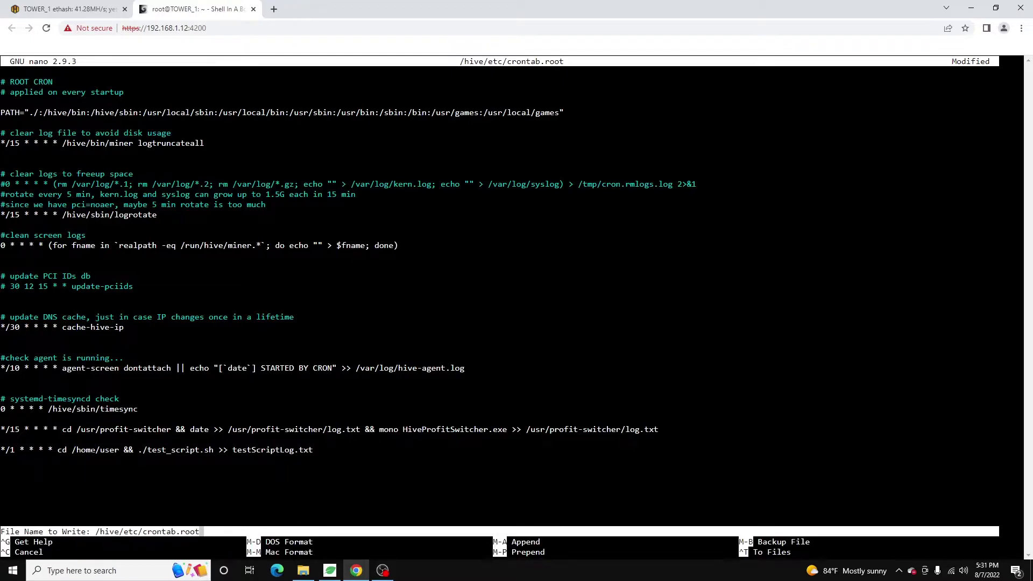
key(Return)
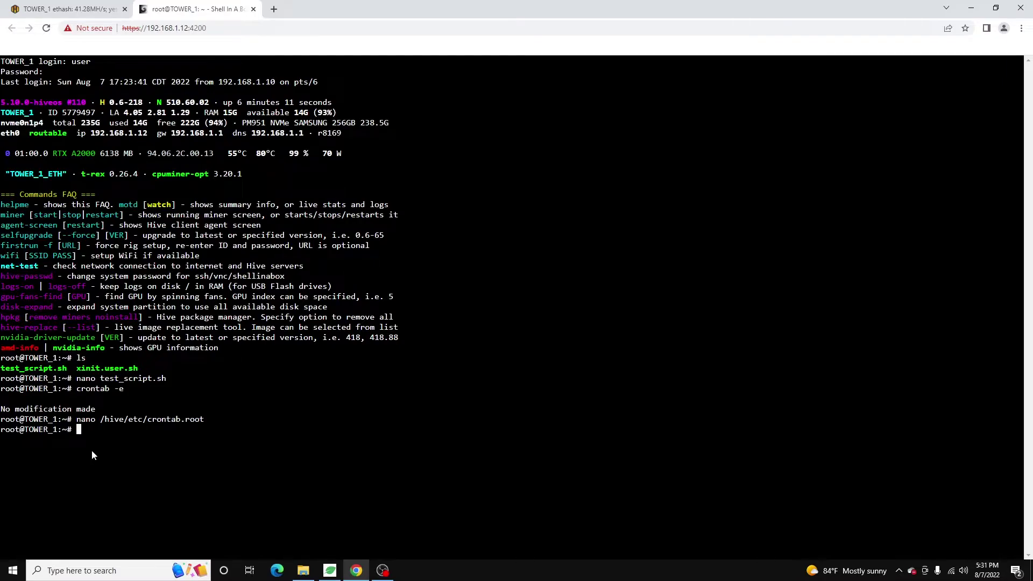
Step: Reopen /hive/etc/crontab.root in nano, check the saved test script line, and exit without changes
key(Up)
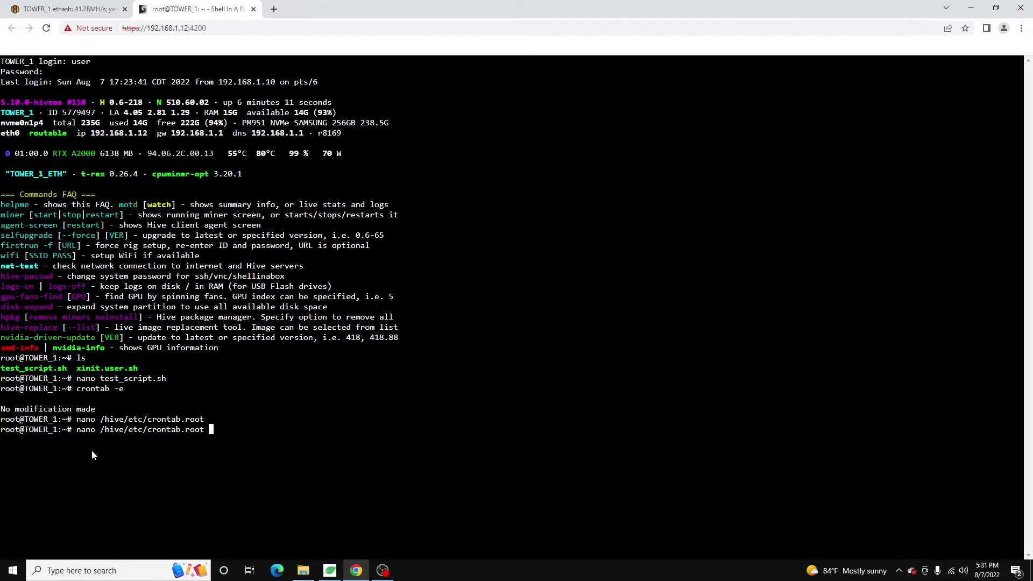
key(Return)
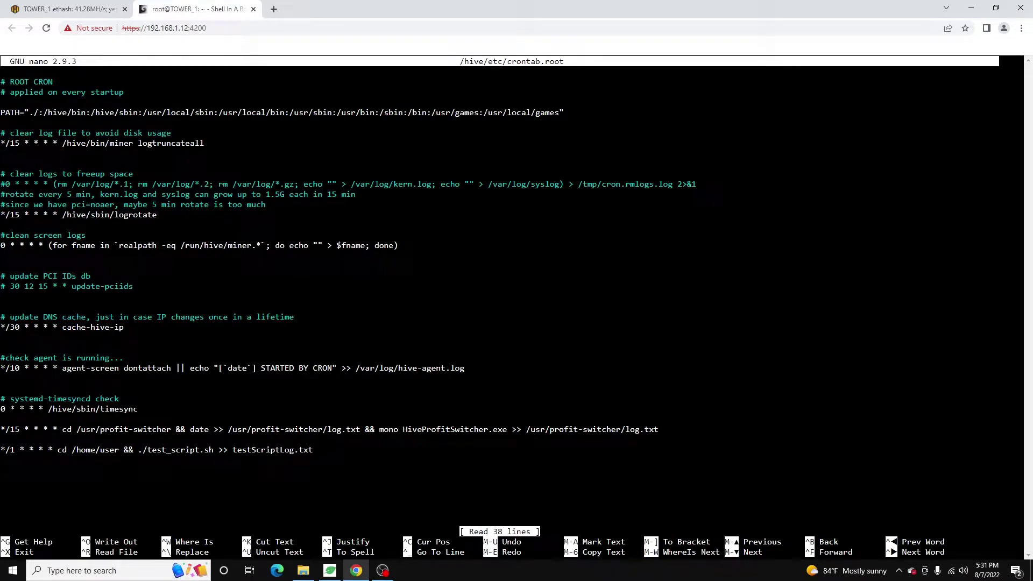
key(Down)
key(Down)
key(Down)
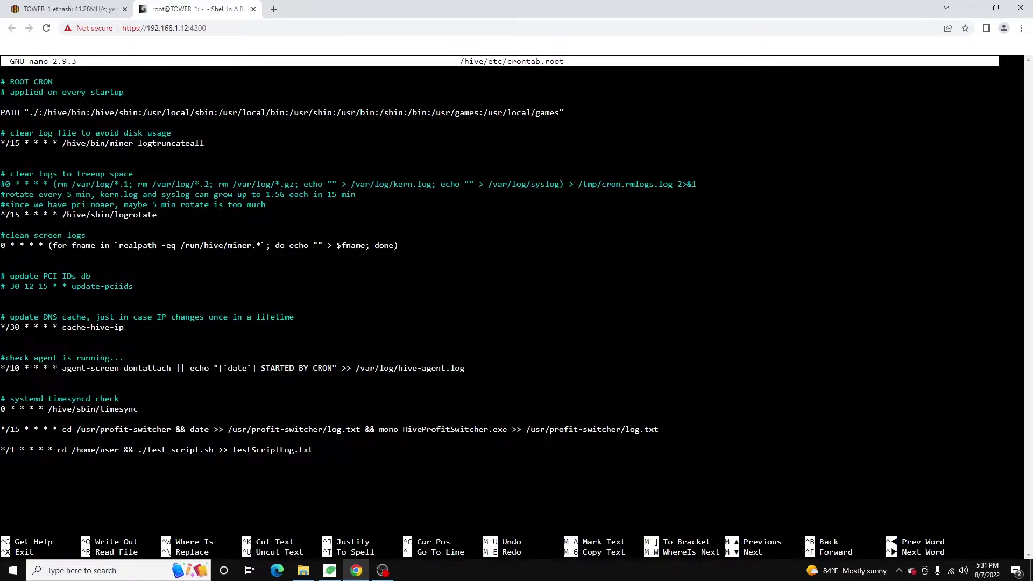
key(Up)
key(Right)
click(50, 450)
click(197, 450)
key(Right)
key(Right)
key(Right)
key(Right)
key(Right)
key(Right)
key(Right)
key(Right)
key(Right)
key(Right)
key(Right)
key(Right)
key(Right)
key(Right)
key(Right)
key(ctrl+x)
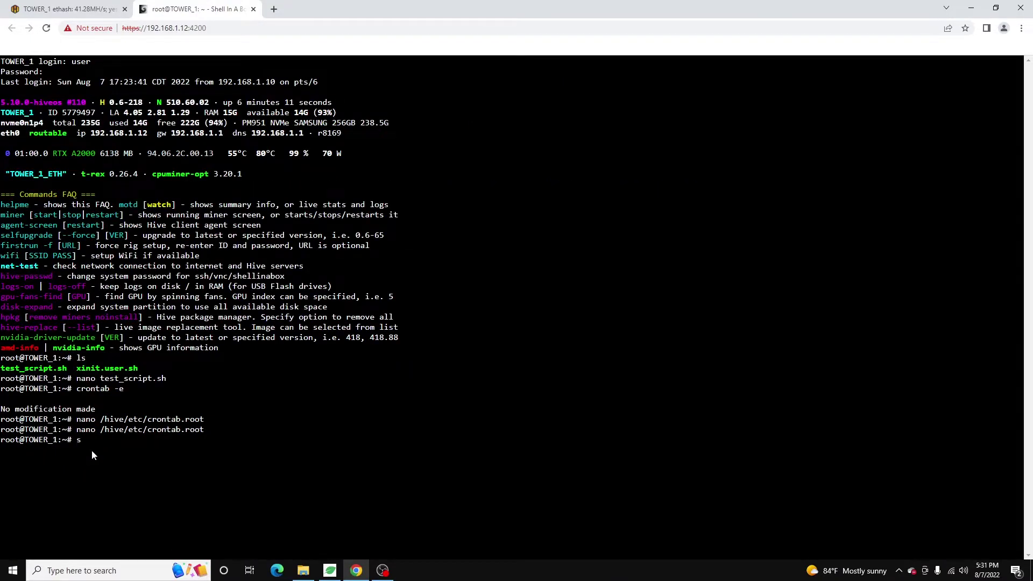
Step: Reboot the rig with sudo reboot and refresh the TOWER_1 worker page in Hive OS
text(sudo reboot)
key(Return)
click(64, 9)
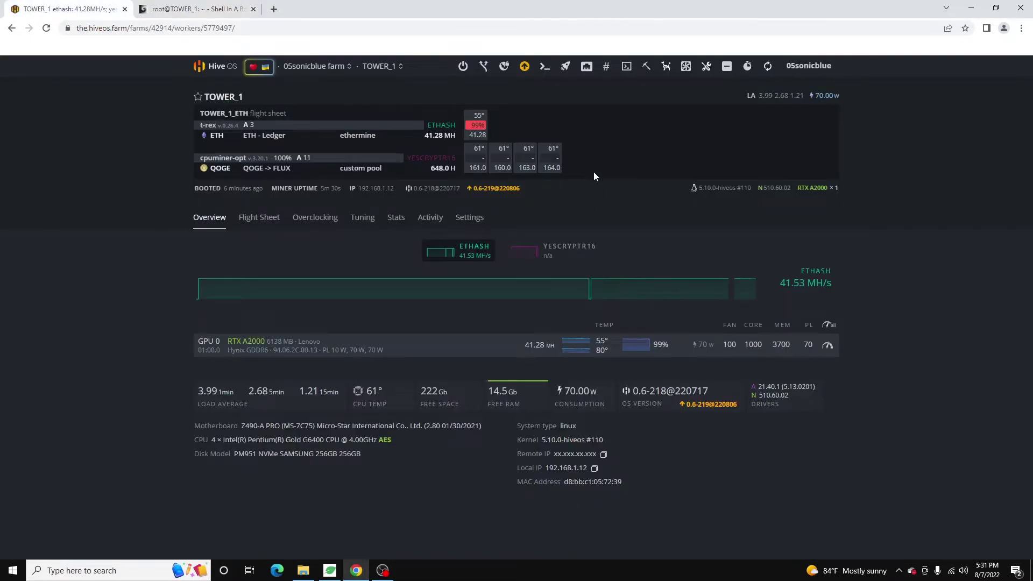
click(769, 68)
Step: Reconnect the TOWER_1 web shell and log in as user with the account password
click(199, 7)
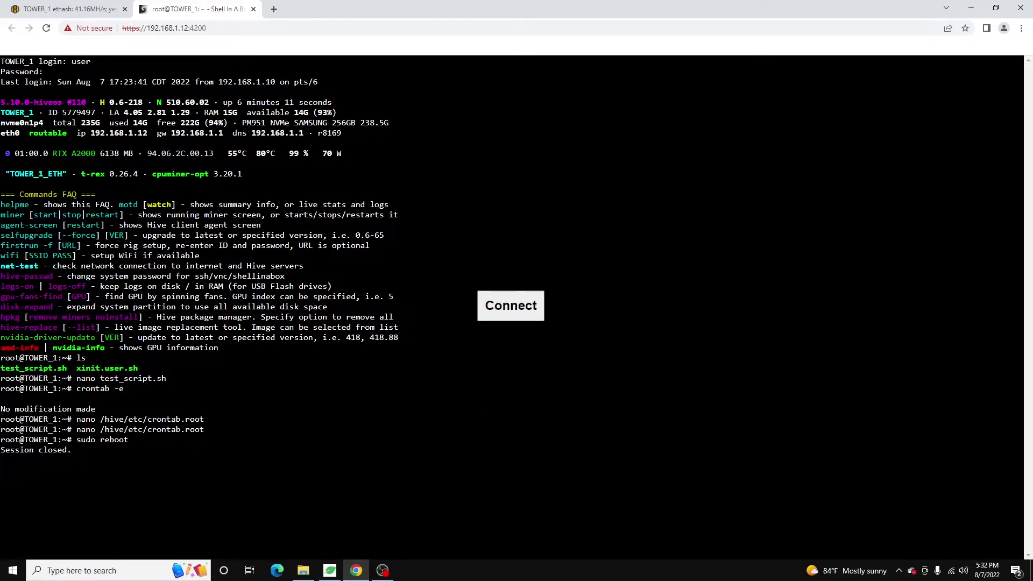
click(513, 315)
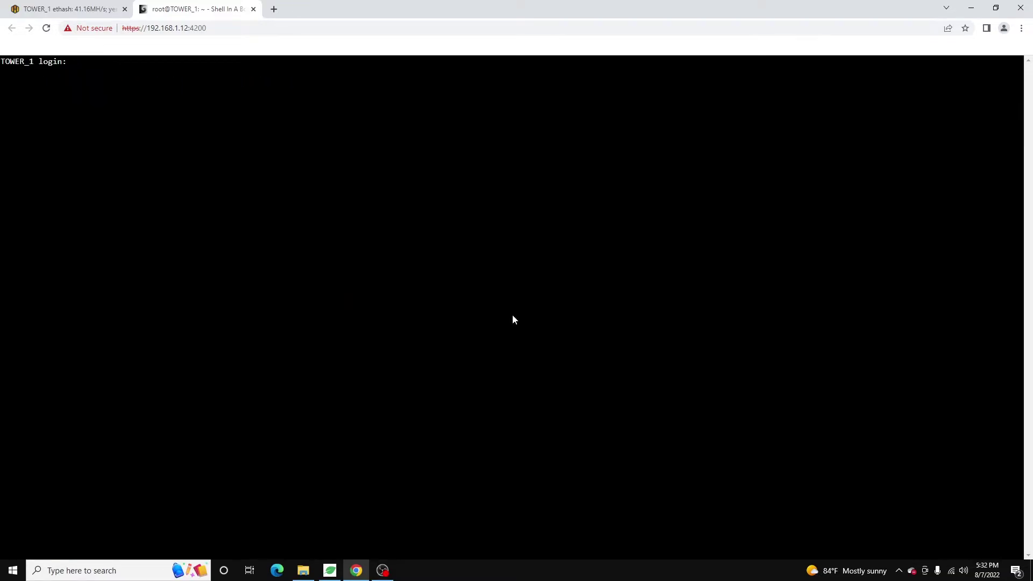
text(user)
key(Return)
text(1)
key(Return)
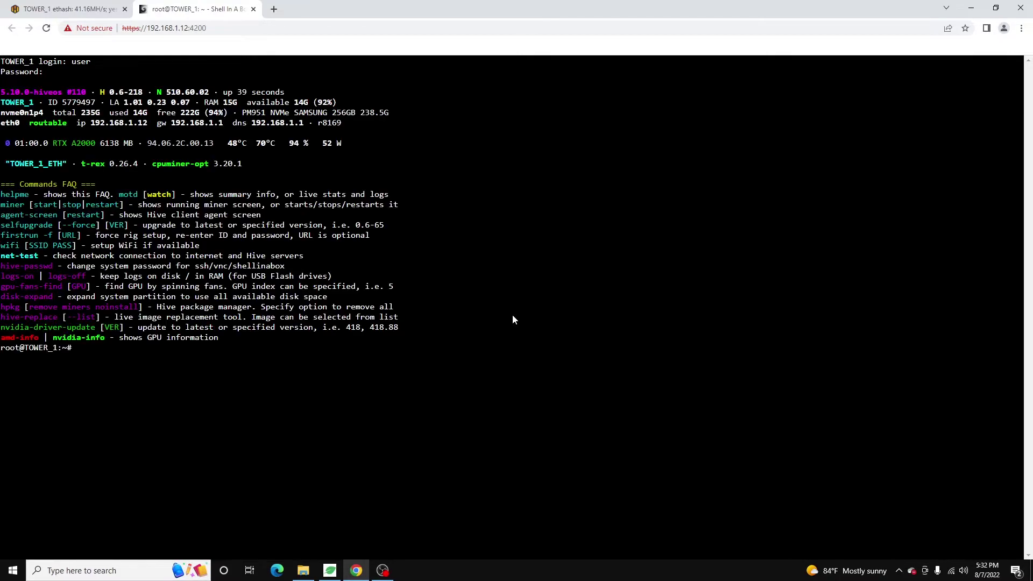
Step: List the home directory and print the contents of testScriptLog.txt with cat
text(ls)
key(Return)
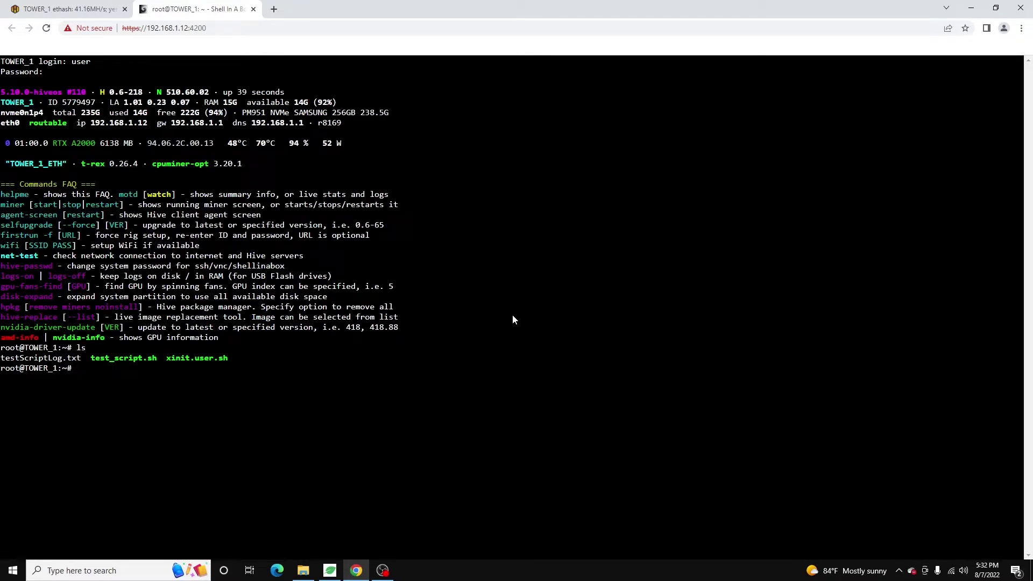
text(tat testS)
key(Tab)
key(Return)
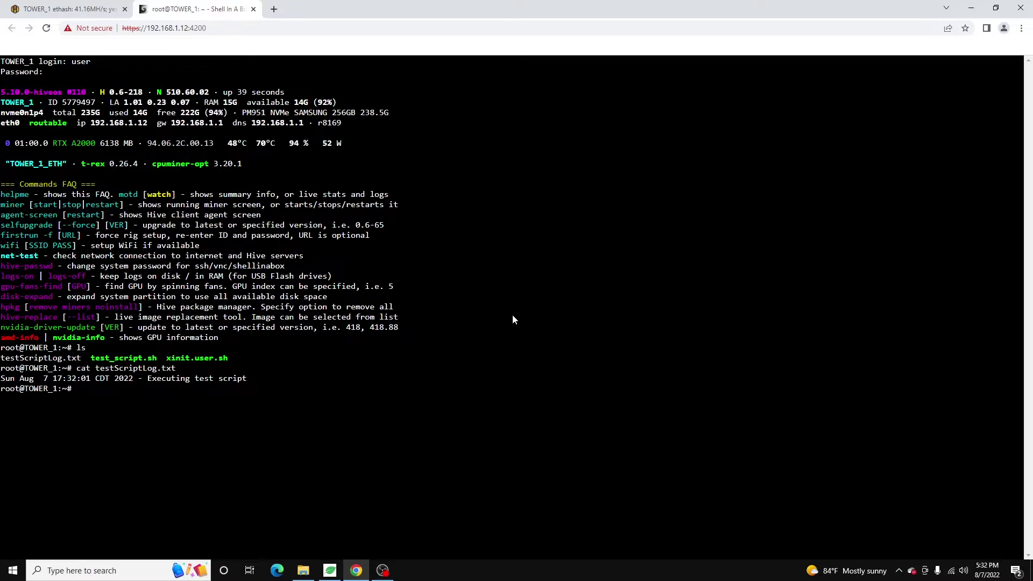
Step: Print testScriptLog.txt again with cat to check for new entries
key(Up)
key(Up)
key(Down)
key(Left)
key(Left)
key(Left)
key(Return)
Step: Follow testScriptLog.txt live with tail -f to watch for the next cron run, and stop following it
key(Up)
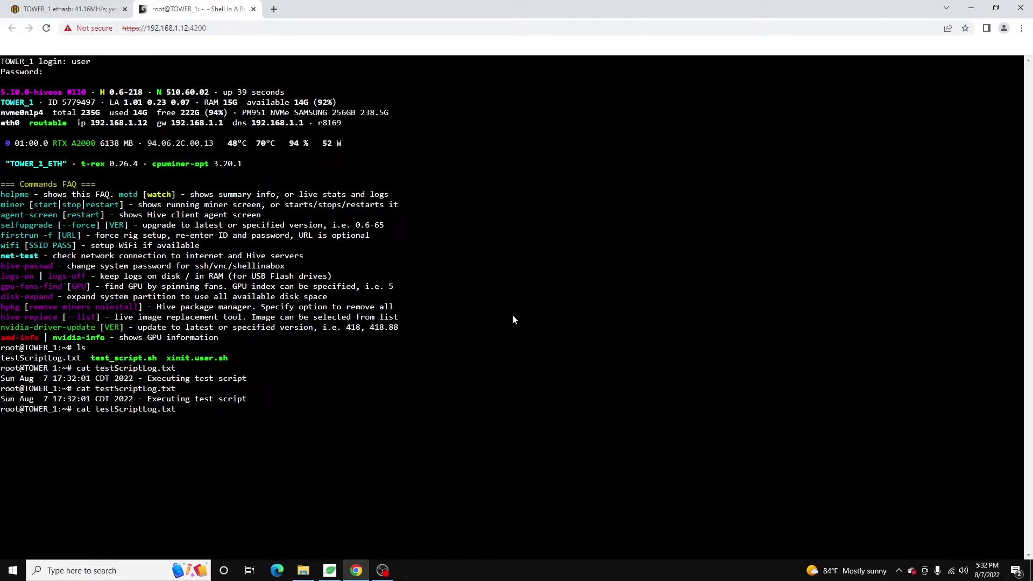
key(Home)
key(Right)
key(Right)
key(Right)
key(BackSpace)
key(BackSpace)
key(BackSpace)
text(ril)
key(BackSpace)
key(BackSpace)
key(BackSpace)
text(tail -f)
key(Return)
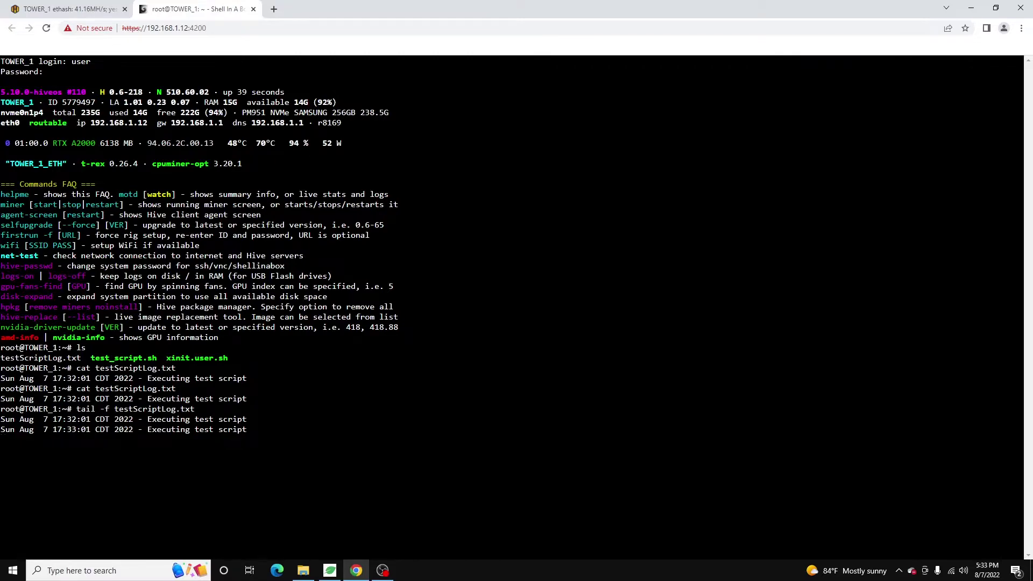
key(ctrl+c)
Step: Switch to the TOWER_1 page in Hive OS and run the worker command tail /home/user/testScriptLog.txt
click(68, 8)
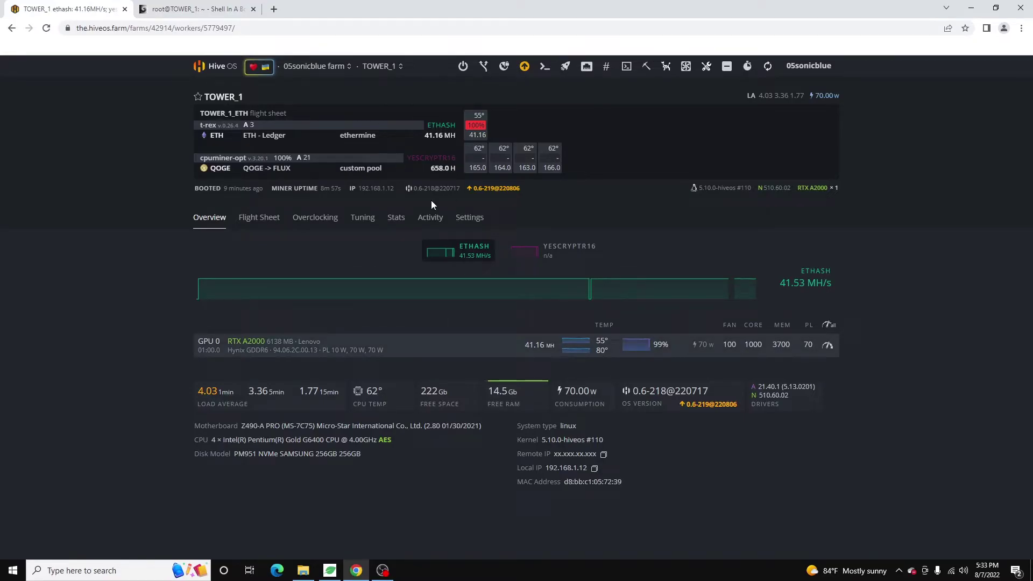
click(543, 67)
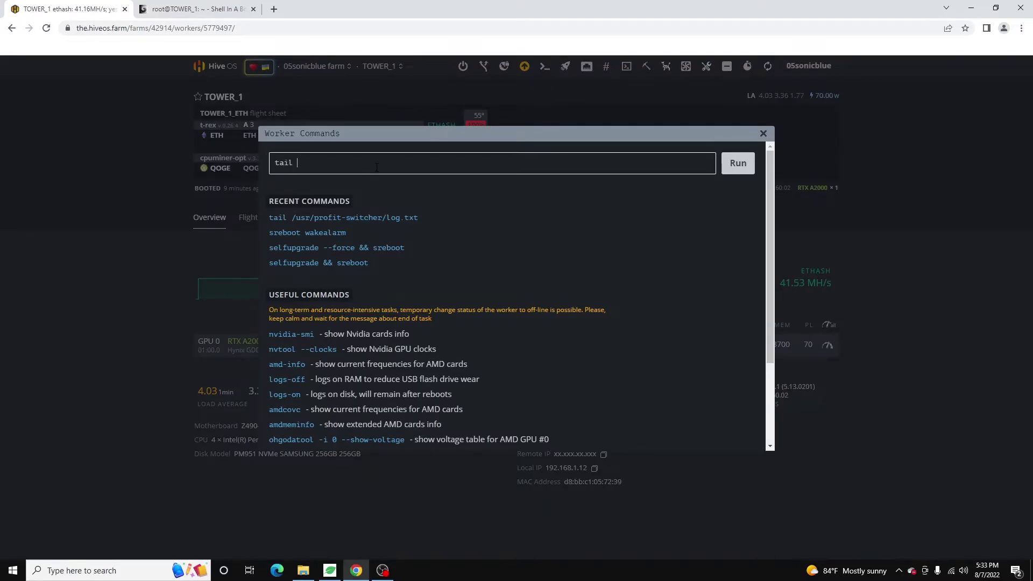
text(tail /home/)
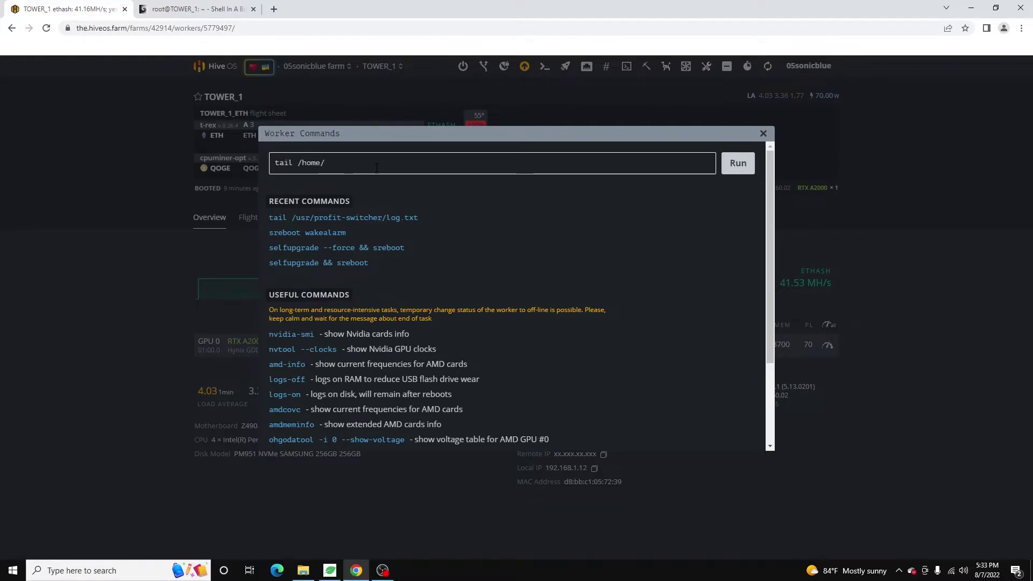
text(user/)
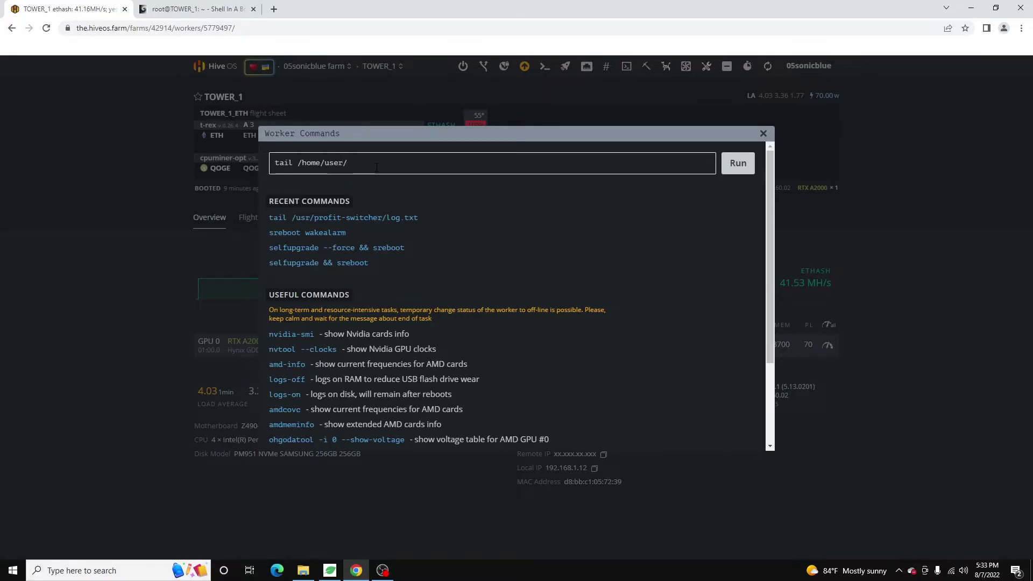
click(188, 9)
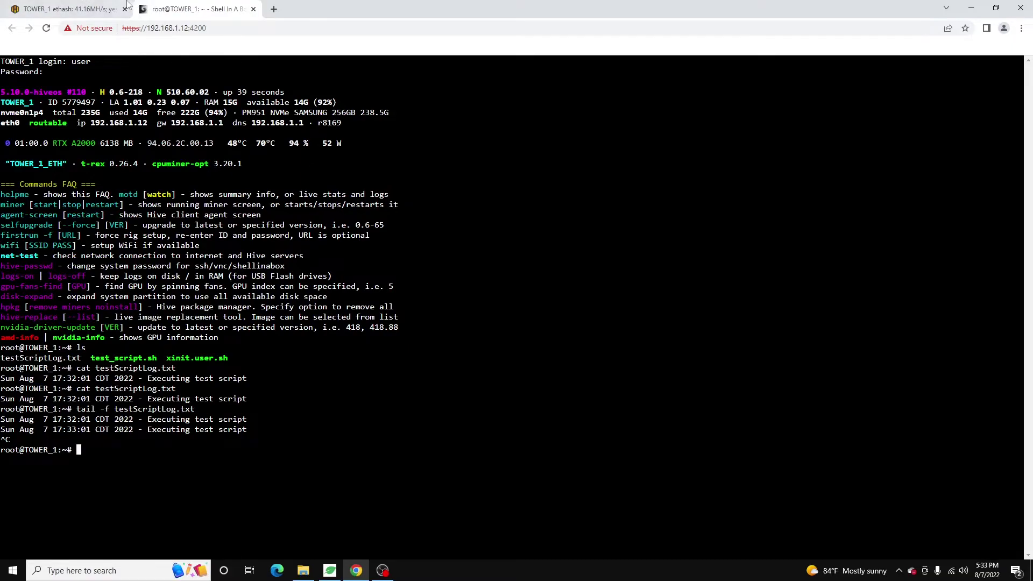
click(127, 3)
text(testSc)
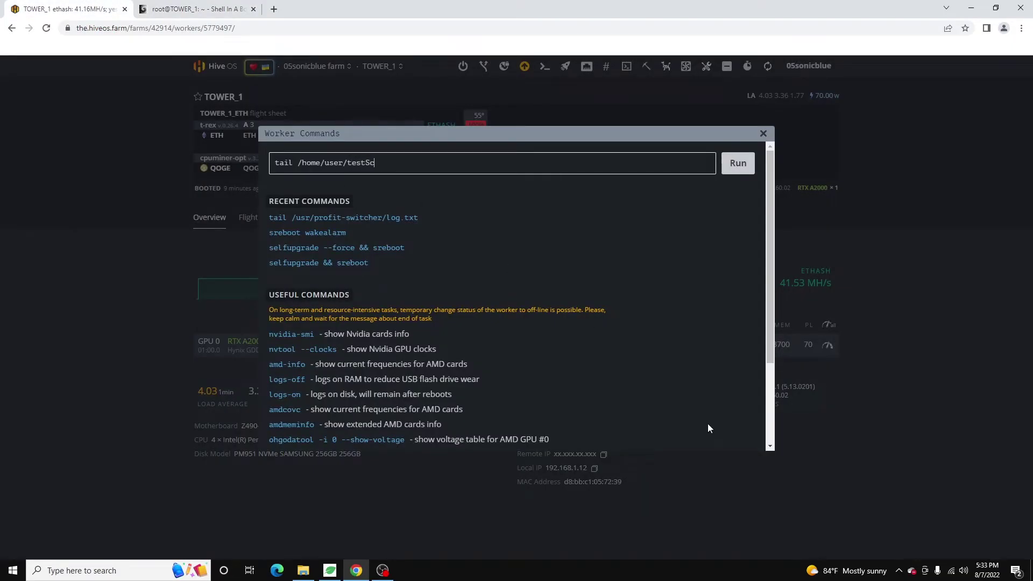
text(riptLog.txt)
click(739, 164)
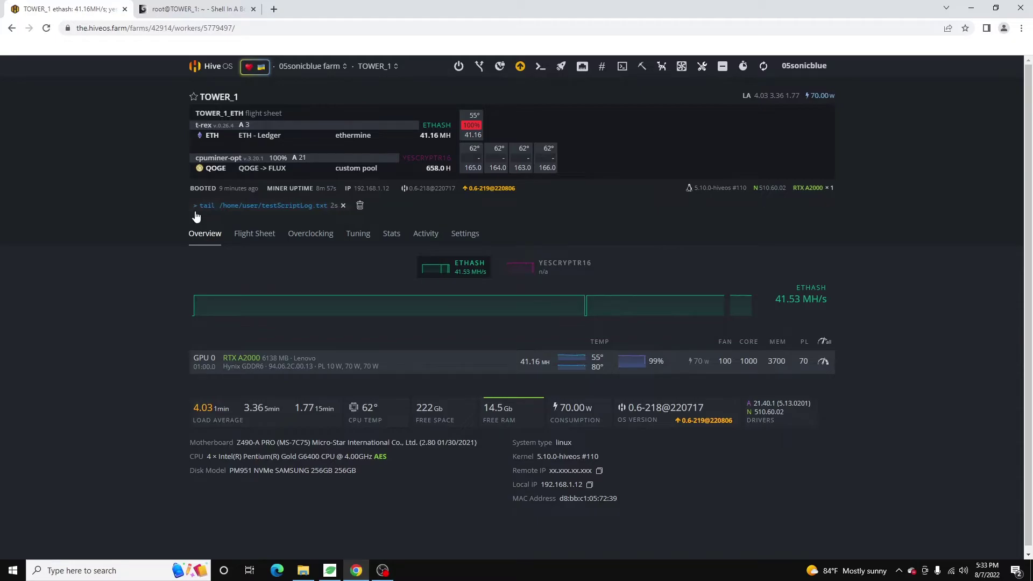
Step: Open the output of the testScriptLog.txt tail command, review its logged lines, and close it
click(267, 205)
drag(260, 158, 532, 187)
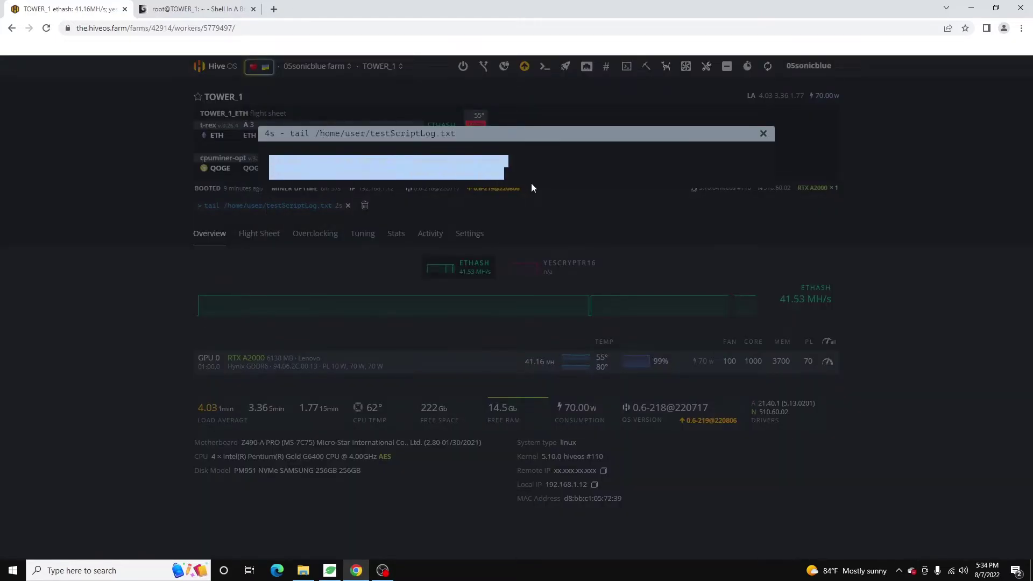
click(545, 168)
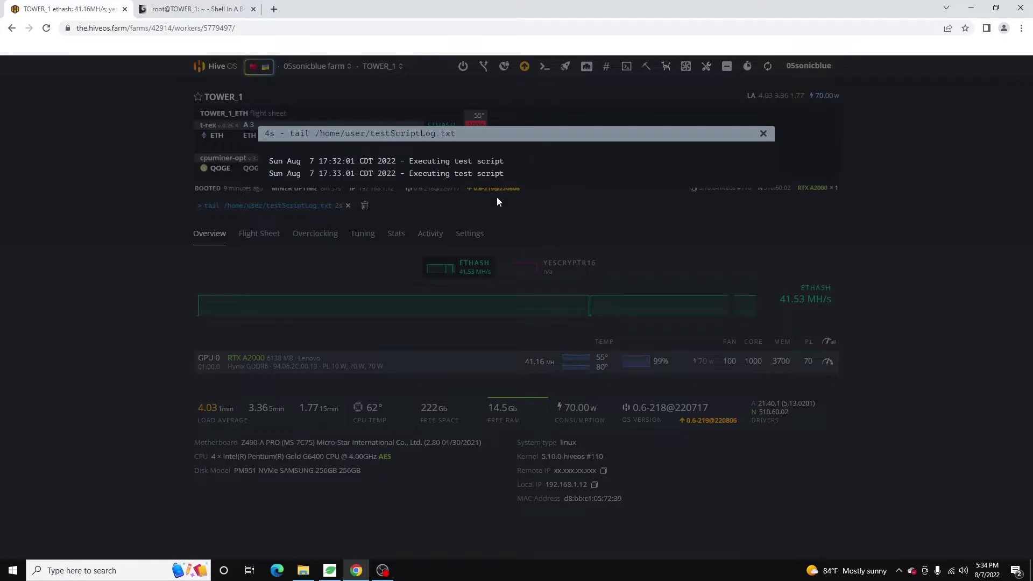
click(763, 133)
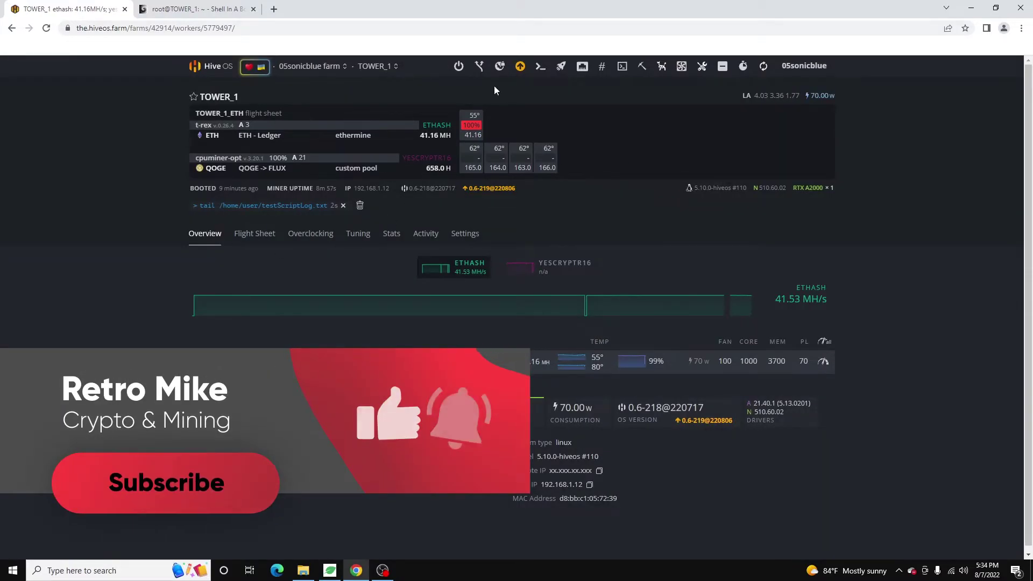
Step: Run the worker command tail /usr/profit-switcher/log.txt on TOWER_1 and refresh the worker page
click(537, 66)
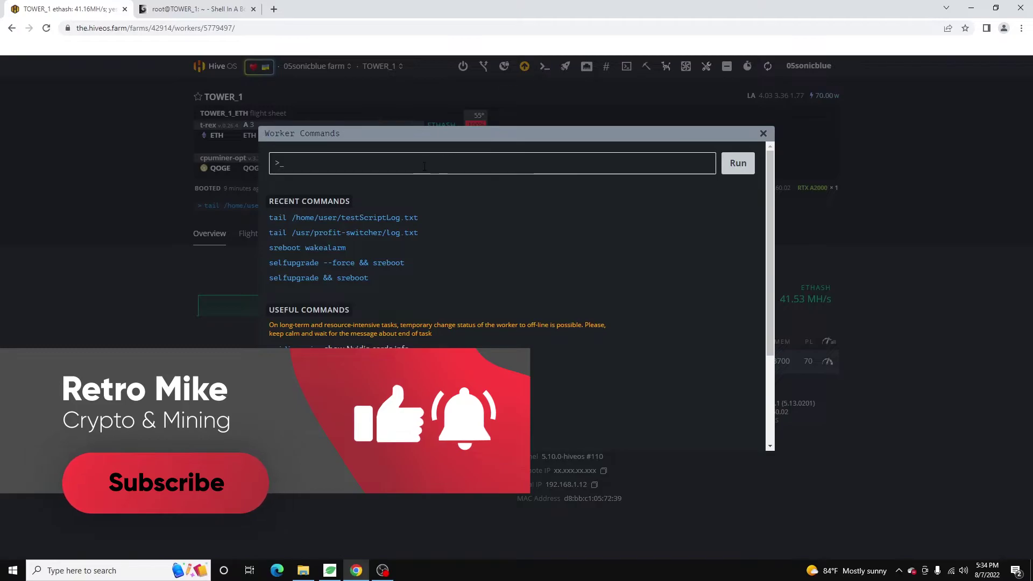
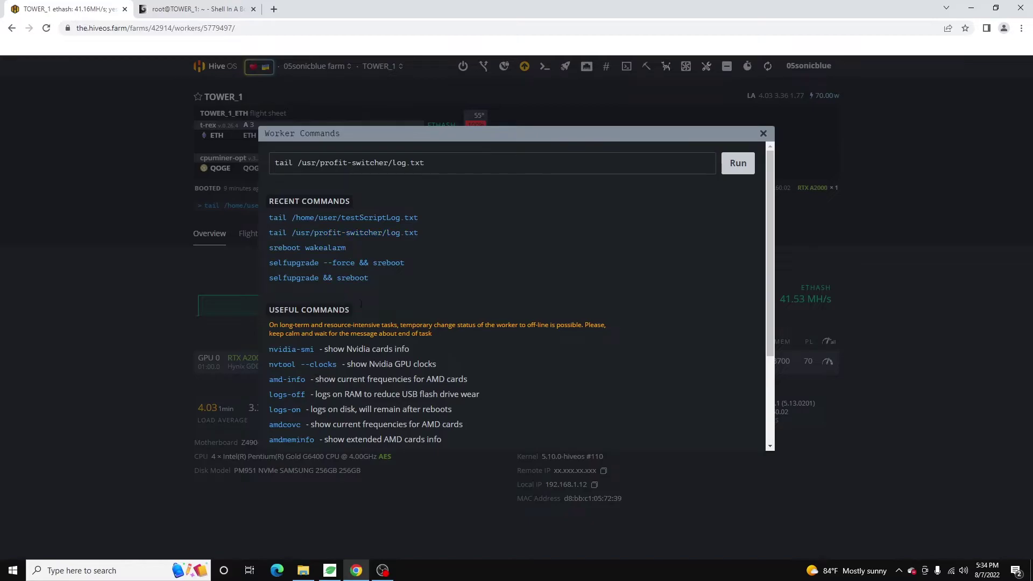
click(738, 164)
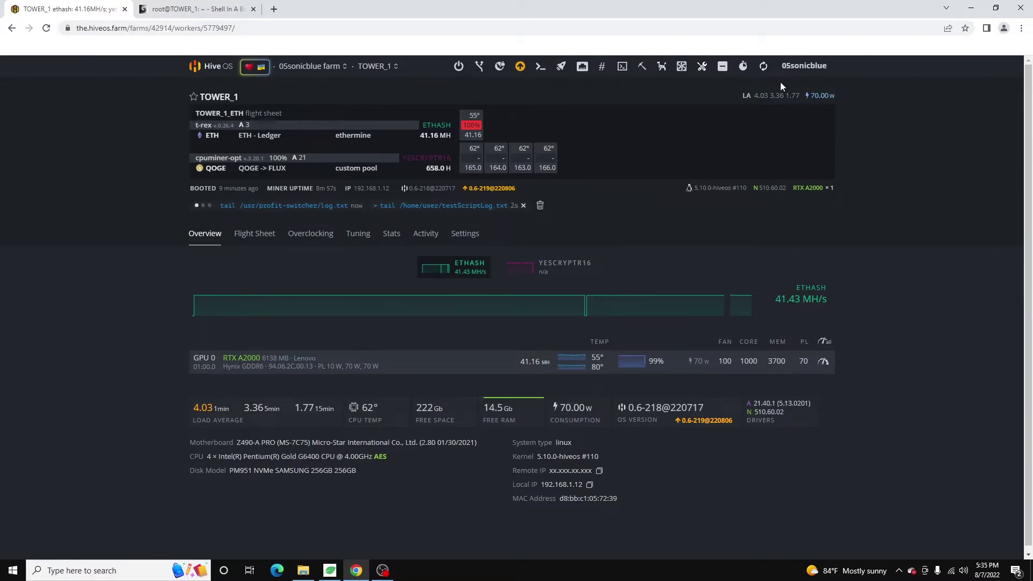
click(764, 66)
Step: Run the recent worker command tail /home/user/testScriptLog.txt again and open its newest output to examine the entry timestamps
click(541, 67)
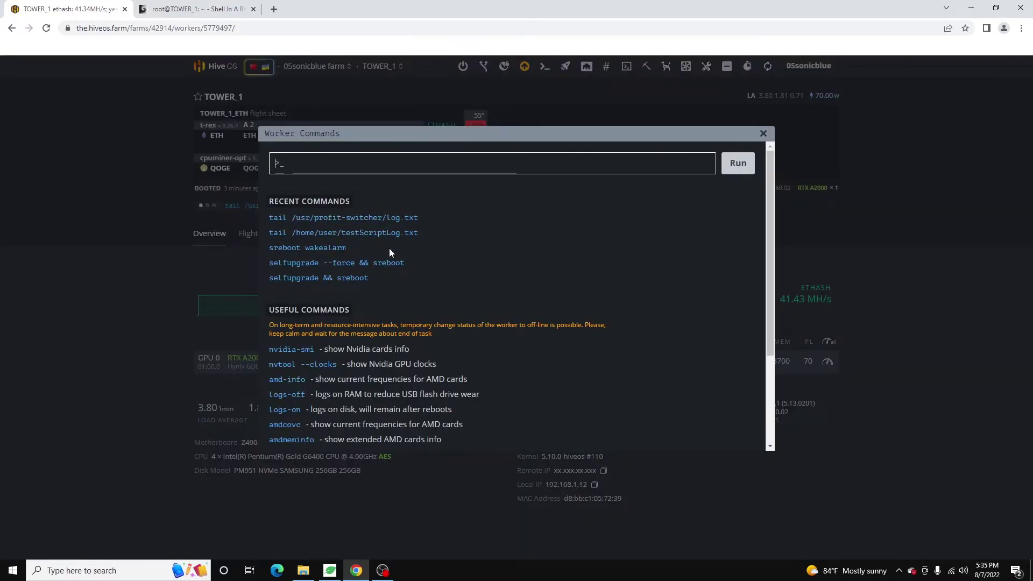
click(367, 239)
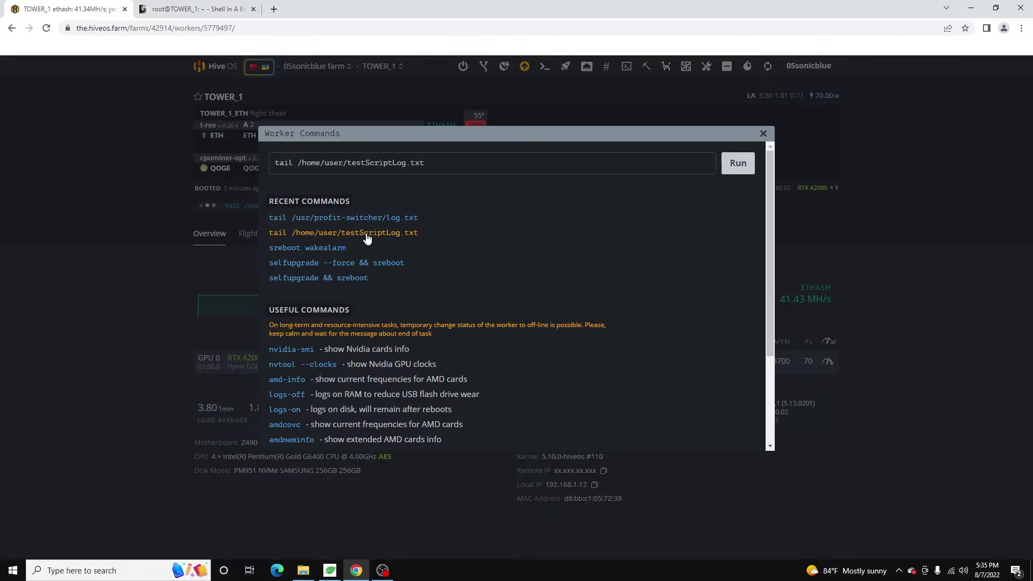
click(748, 162)
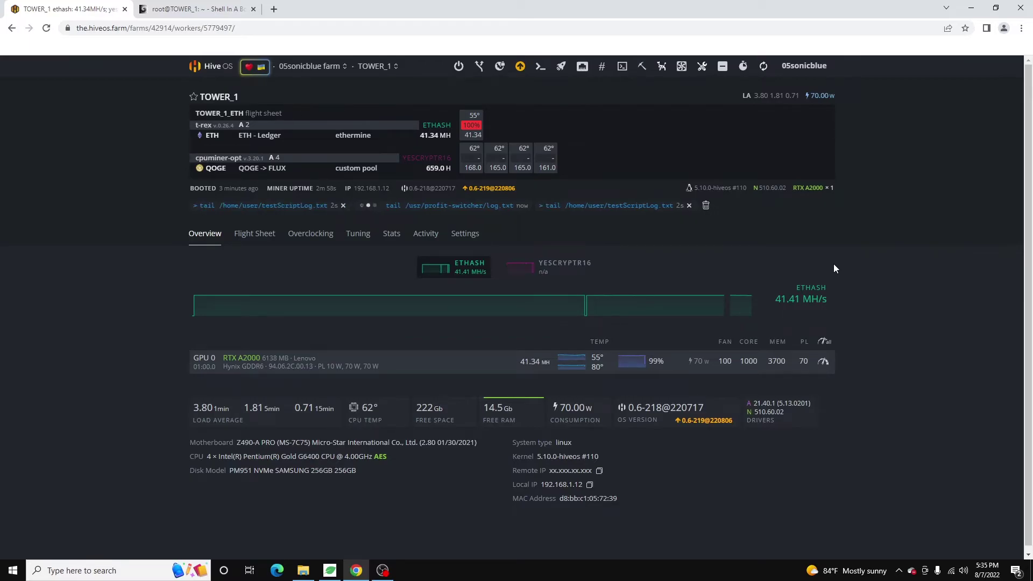
click(258, 207)
drag(423, 156, 490, 208)
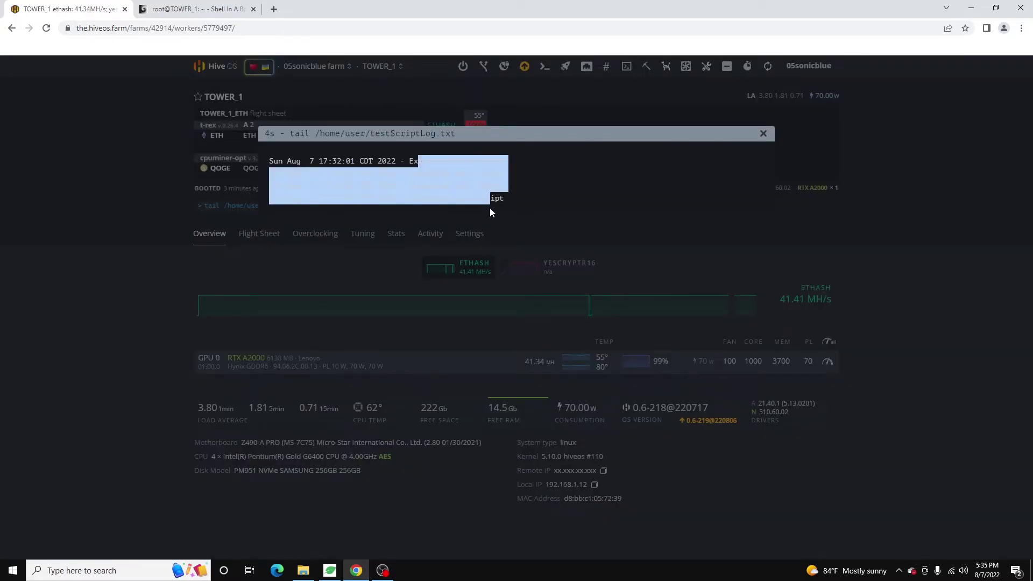
click(483, 174)
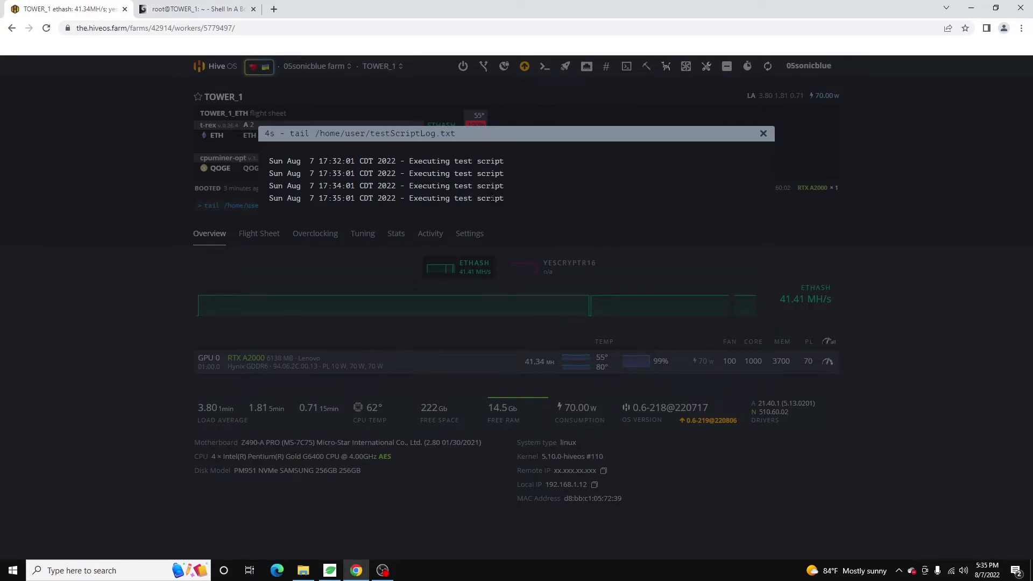
drag(506, 201, 377, 166)
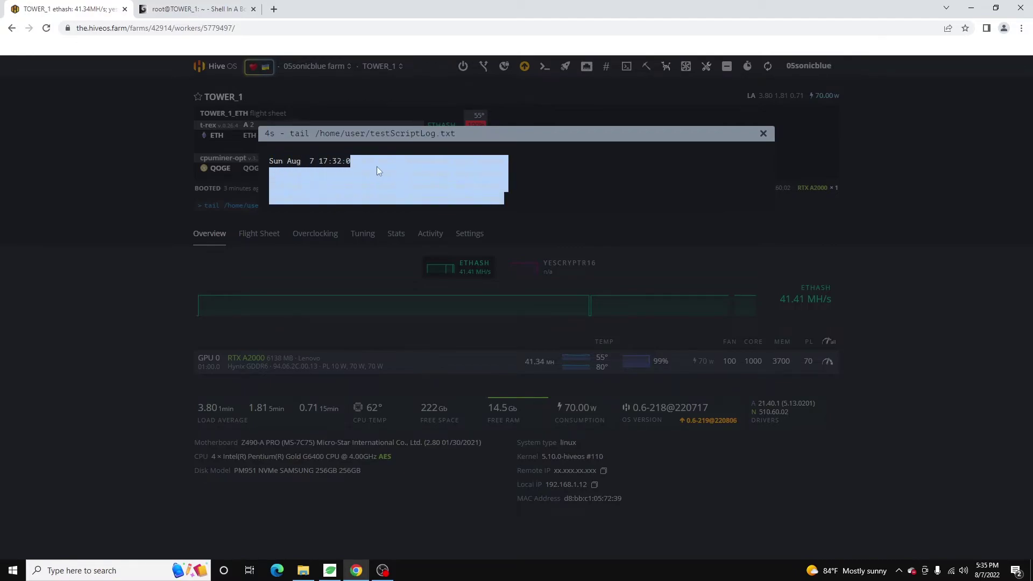
click(478, 187)
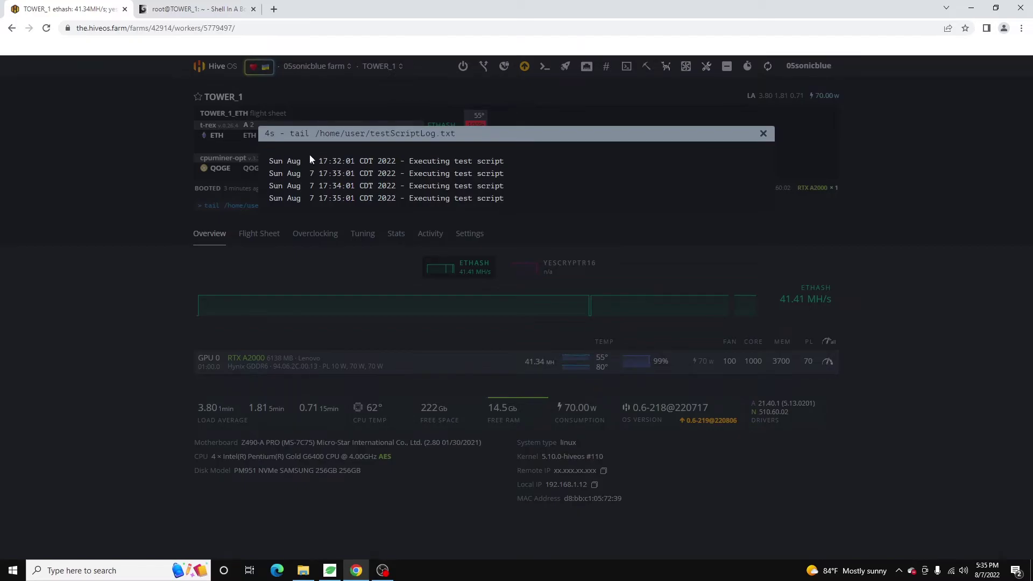
Step: Switch to the TOWER_1 web shell and list the home directory with ls
click(194, 8)
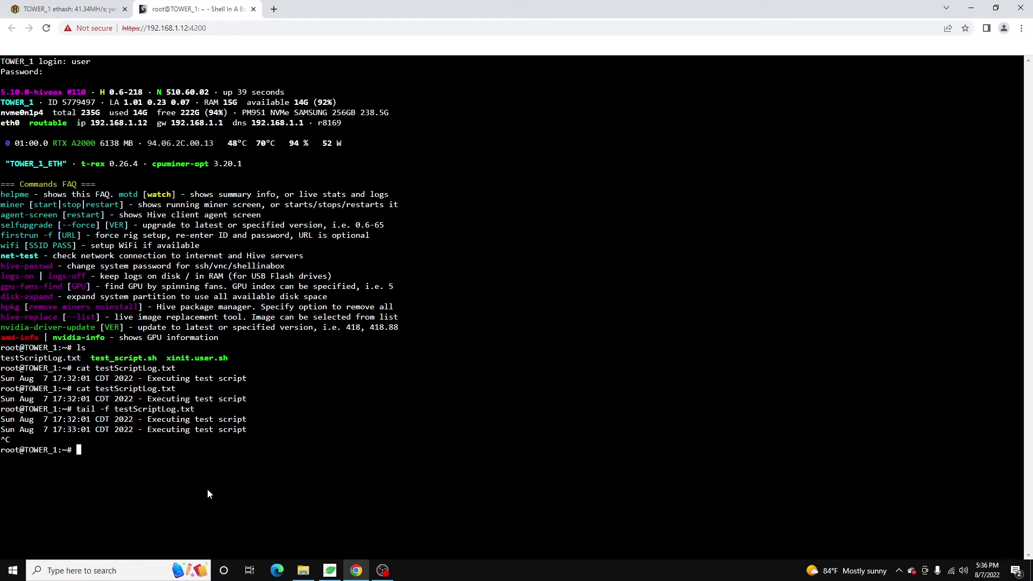
key(Up)
key(Up)
key(BackSpace)
key(BackSpace)
key(BackSpace)
key(BackSpace)
key(BackSpace)
key(BackSpace)
key(BackSpace)
key(BackSpace)
key(BackSpace)
key(BackSpace)
key(BackSpace)
key(BackSpace)
key(BackSpace)
key(BackSpace)
key(BackSpace)
key(BackSpace)
key(BackSpace)
key(BackSpace)
key(BackSpace)
key(BackSpace)
text(ls)
key(Return)
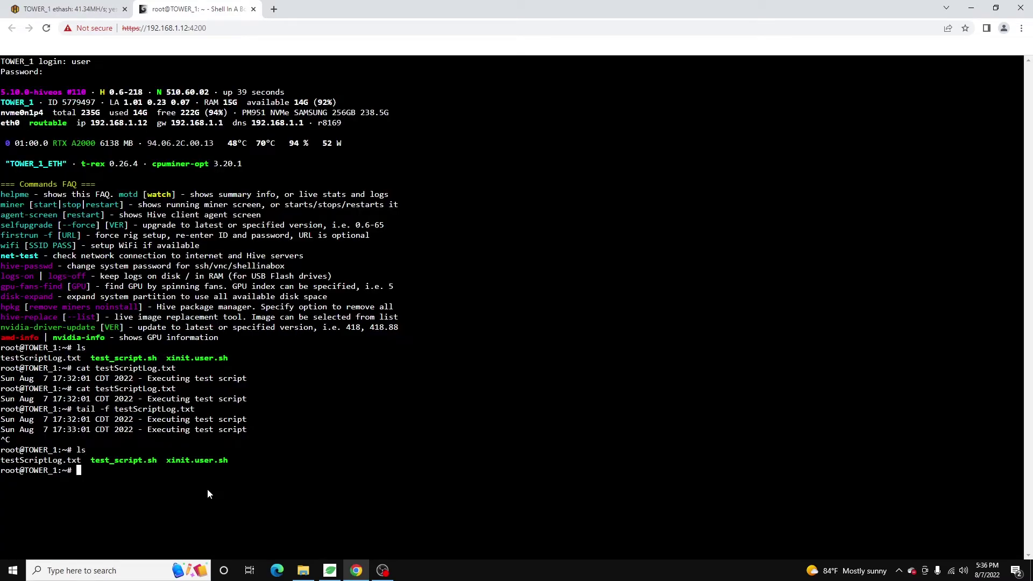
Step: Open test_script.sh in nano to review its contents, and exit the editor
text(nano test_s)
key(Tab)
key(Return)
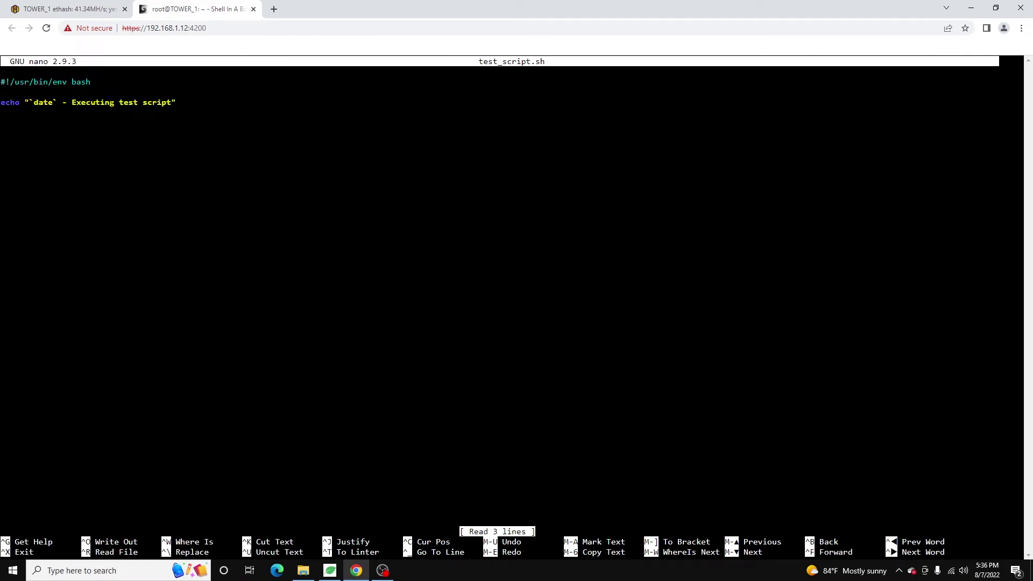
key(ctrl+x)
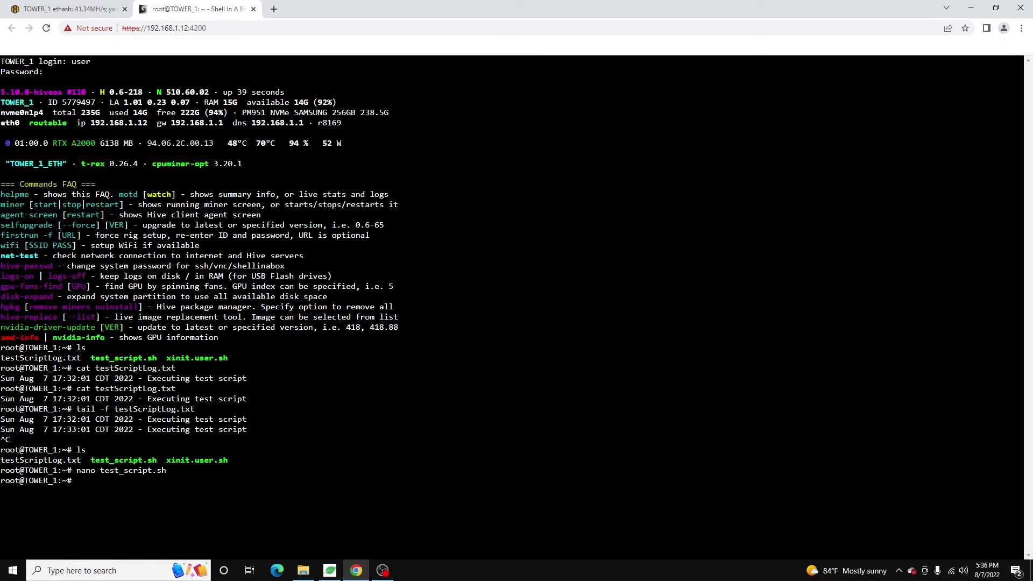
Step: Open the root crontab with crontab -e, review the test_script.sh entry, and quit without editing
text(crontab -e)
key(Return)
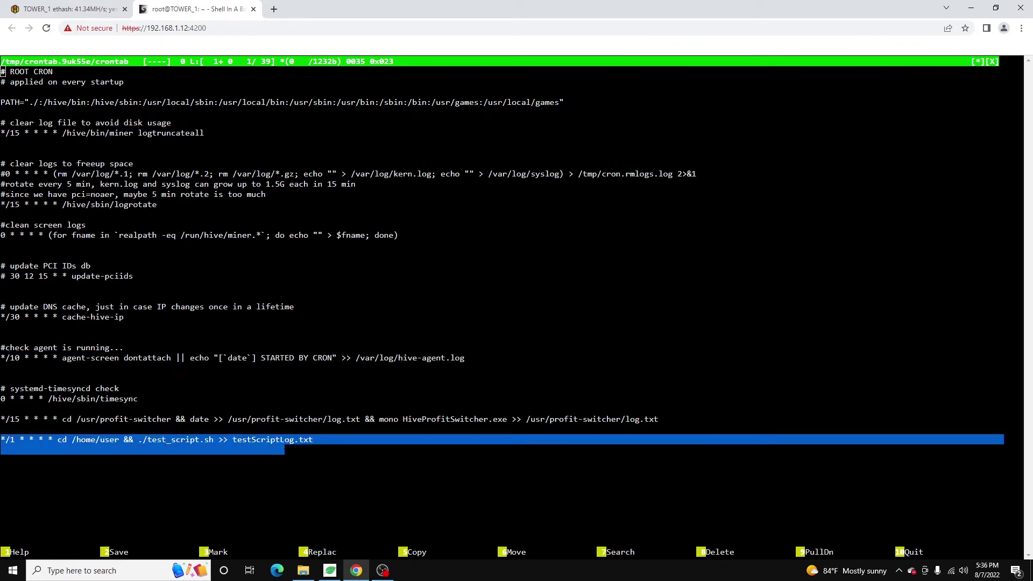
drag(327, 470, 327, 480)
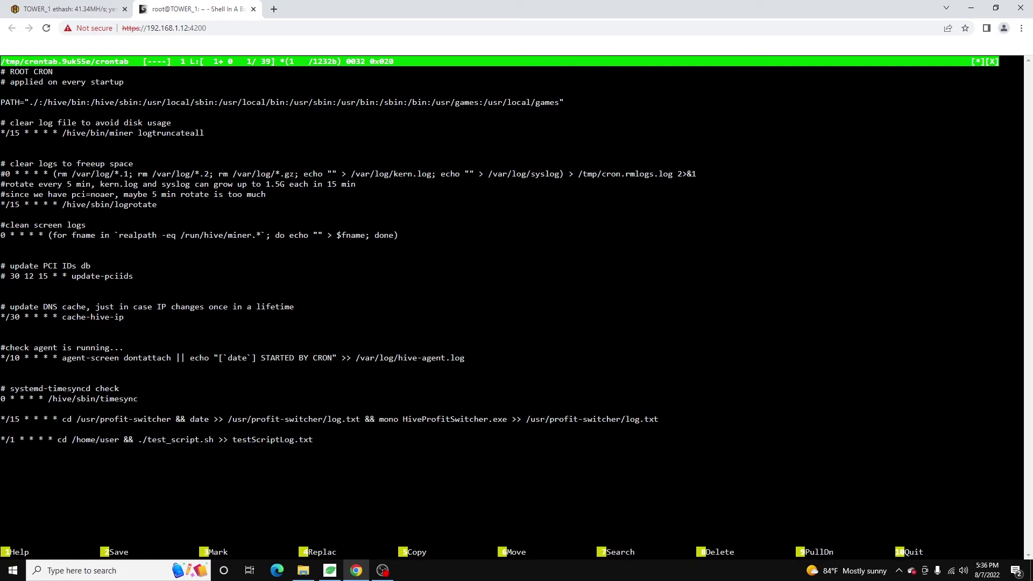
key(F10)
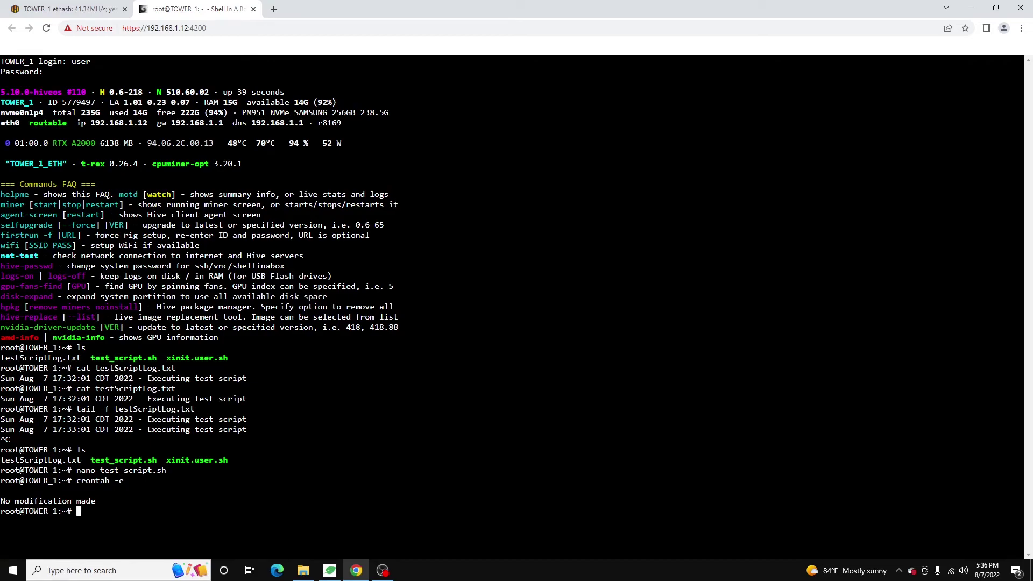
Step: Open /hive/etc/crontab.root in nano
text(nano /hive/etc/co)
key(Tab)
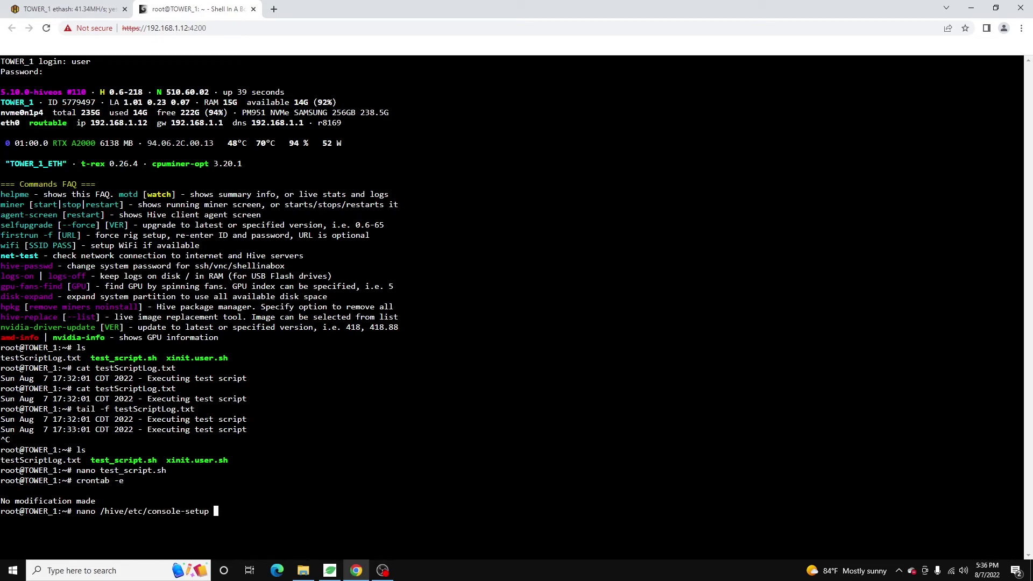
key(BackSpace)
key(BackSpace)
key(BackSpace)
key(BackSpace)
key(BackSpace)
key(BackSpace)
key(BackSpace)
key(BackSpace)
key(BackSpace)
key(BackSpace)
key(BackSpace)
key(BackSpace)
text(ront)
key(Tab)
key(Return)
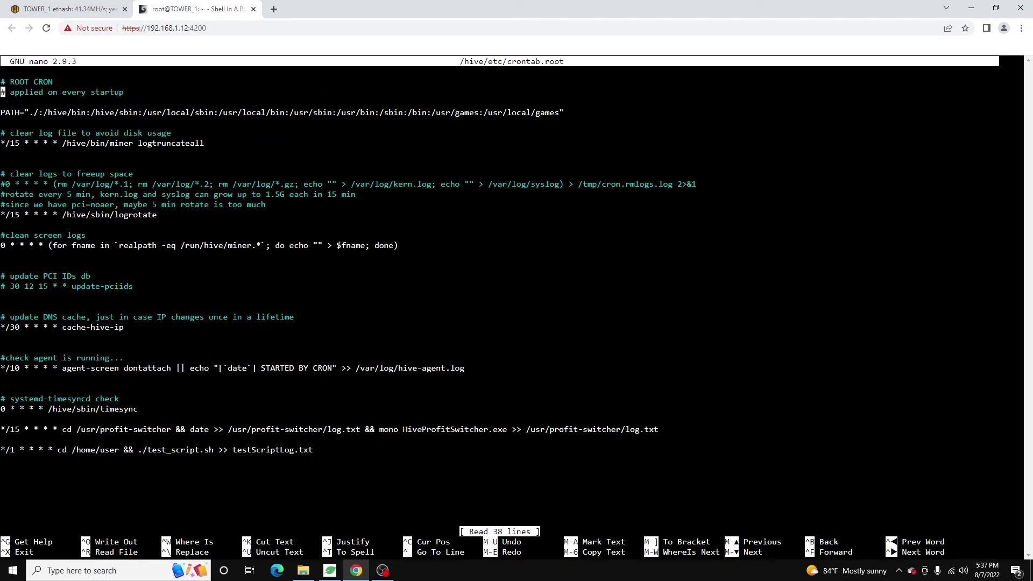
Step: Comment out the test_script.sh line in crontab.root with a leading #, and save and close the file
key(Down)
key(Down)
key(Down)
key(Down)
key(Down)
key(Down)
key(Down)
key(Down)
key(Down)
key(Down)
key(Down)
key(Down)
key(Down)
key(Down)
key(Down)
key(Down)
key(Down)
key(Down)
key(Down)
key(Down)
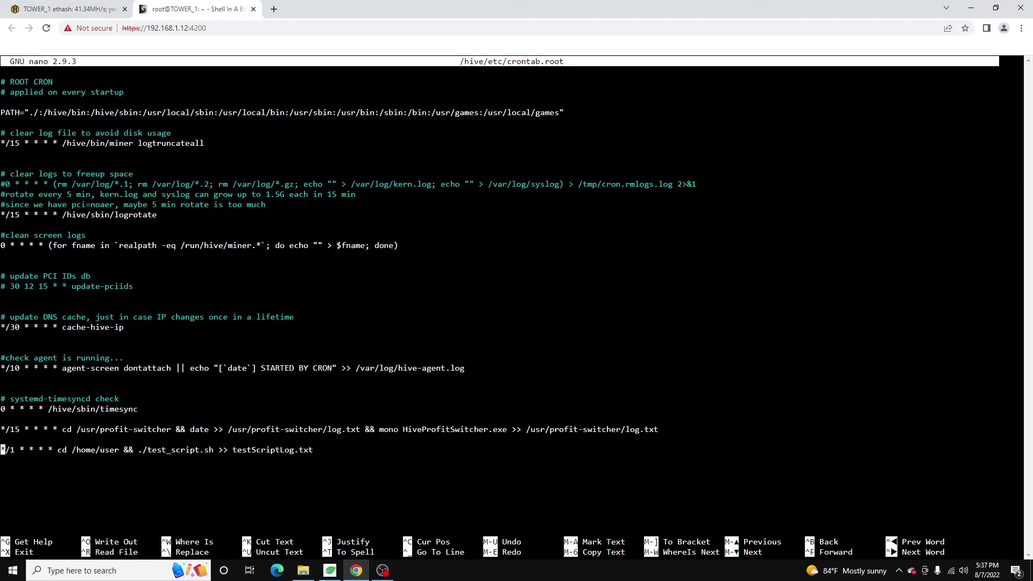
key(Down)
key(Up)
text(#)
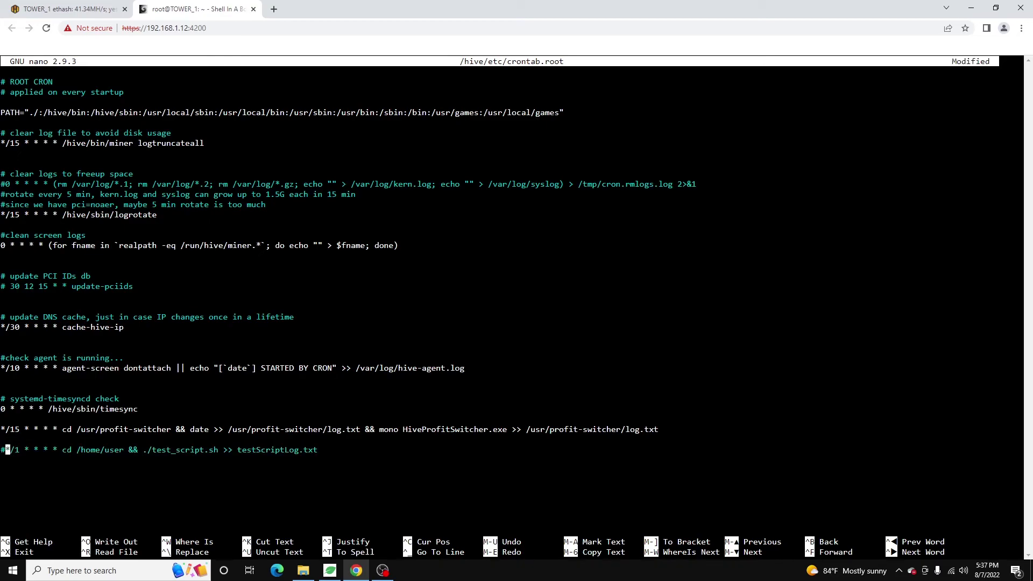
key(ctrl+x)
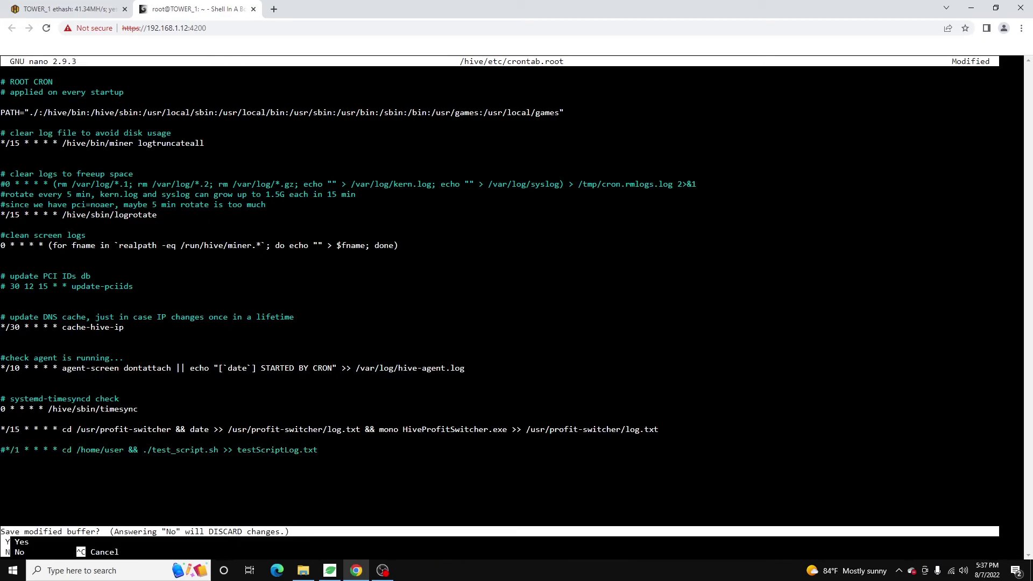
key(y)
key(Return)
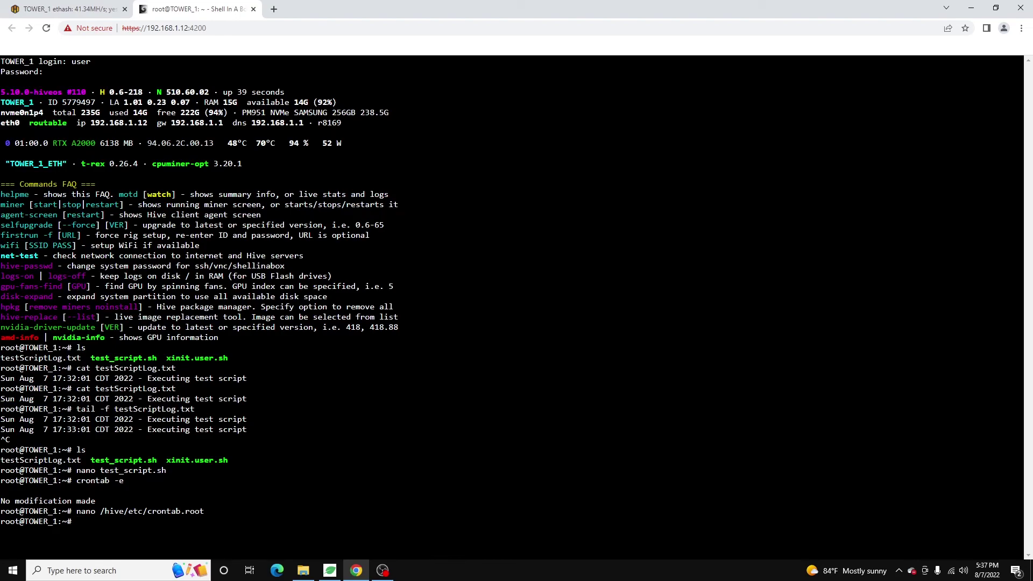
Step: Reboot the rig from the web shell with sudo reboot and reconnect the shell session
text(sudo reboot)
click(60, 7)
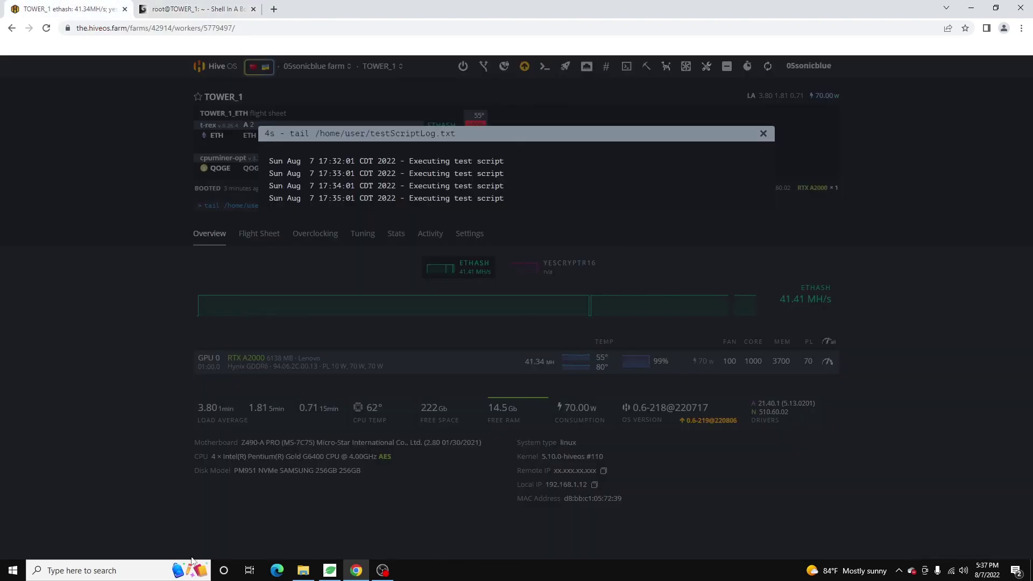
click(763, 134)
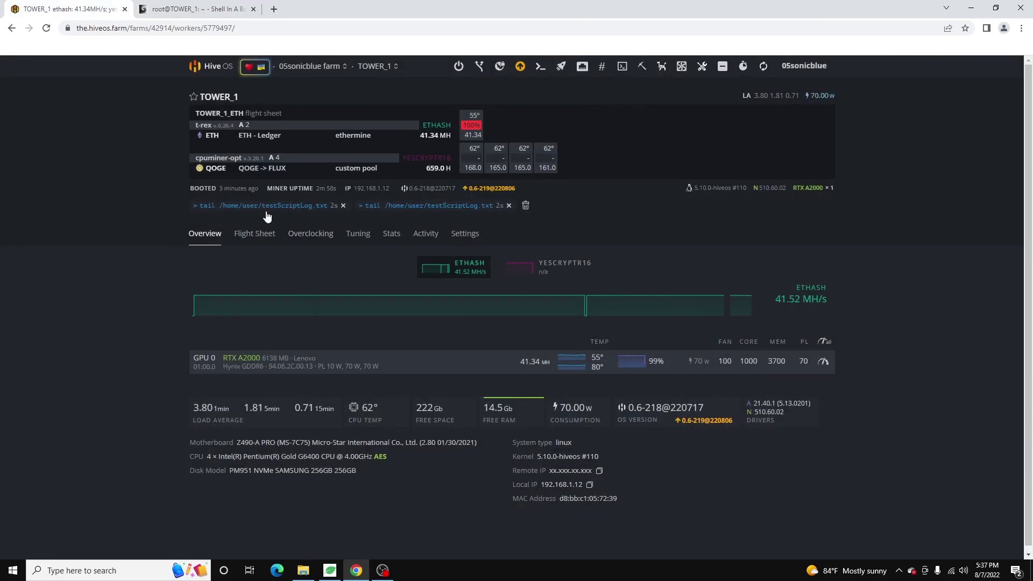
mouse_move(293, 313)
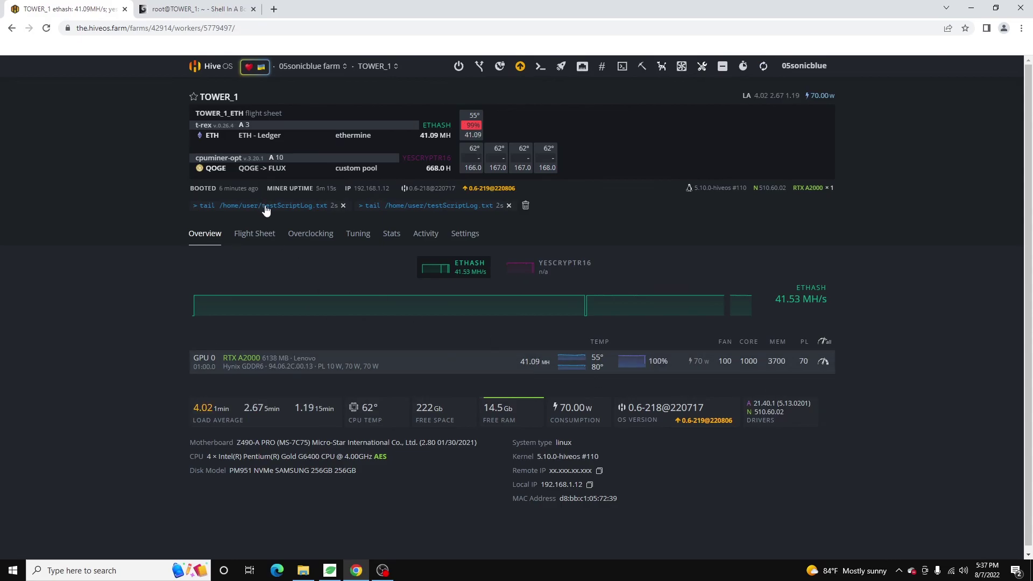
click(189, 8)
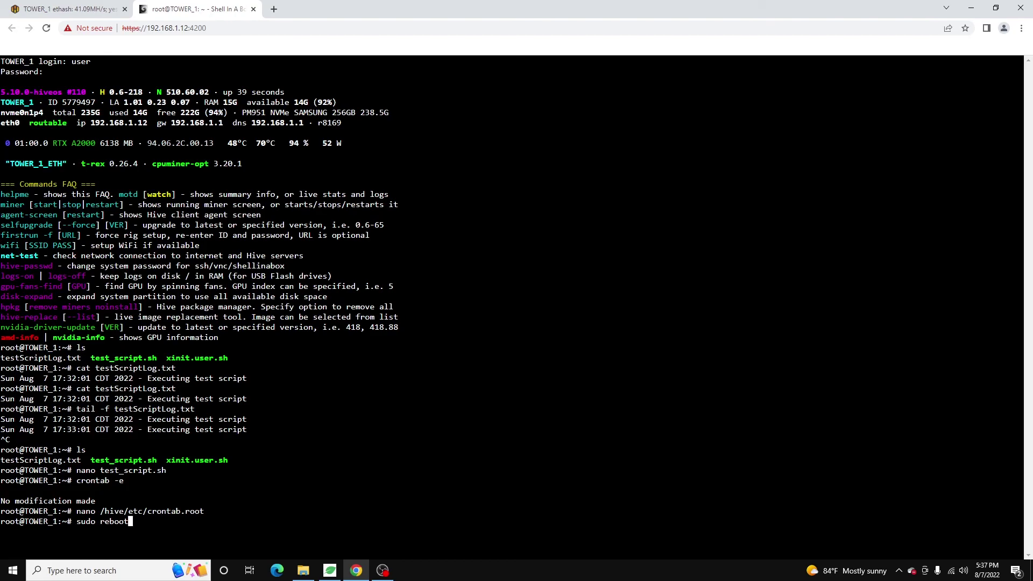
key(Return)
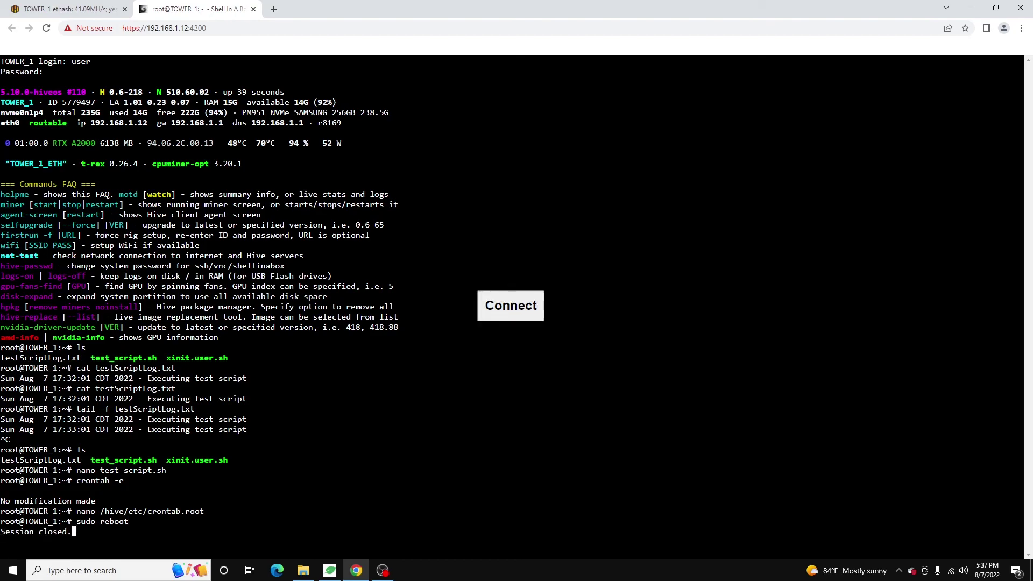
click(511, 306)
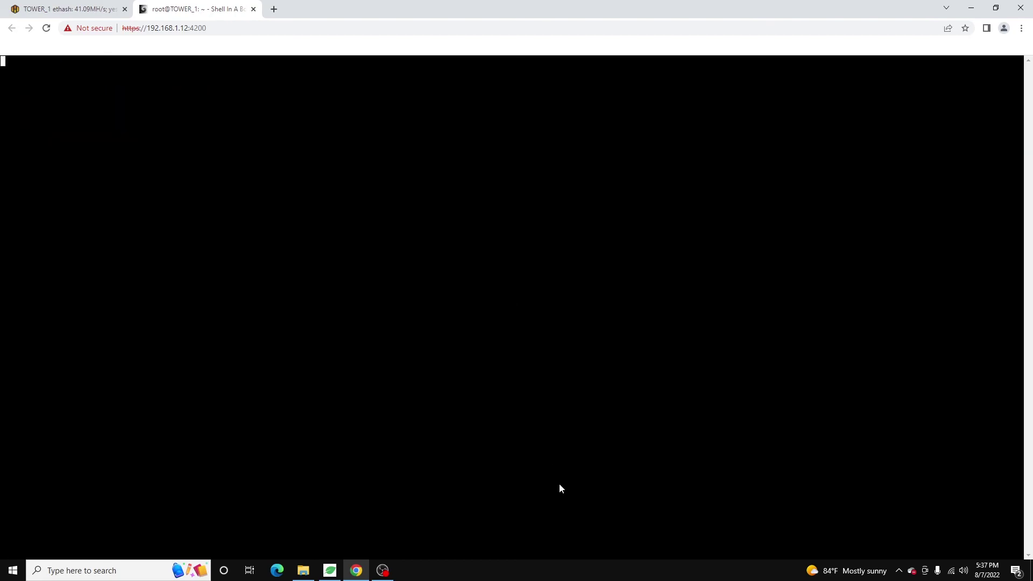